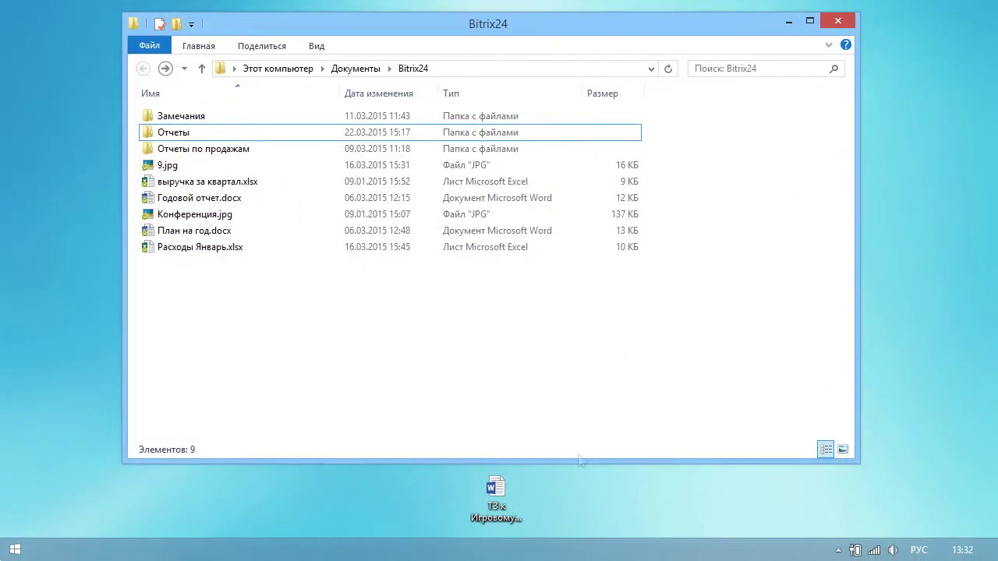
Step: Move the ТЗ к Игровому городу Word document from the desktop into the Bitrix24 folder
click(499, 498)
drag(499, 498, 222, 283)
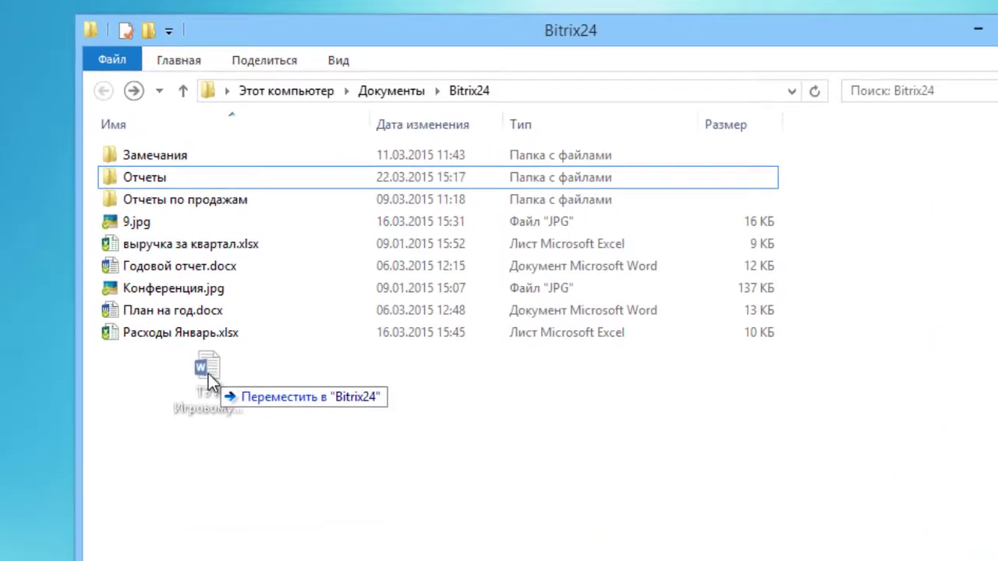
drag(208, 382, 212, 383)
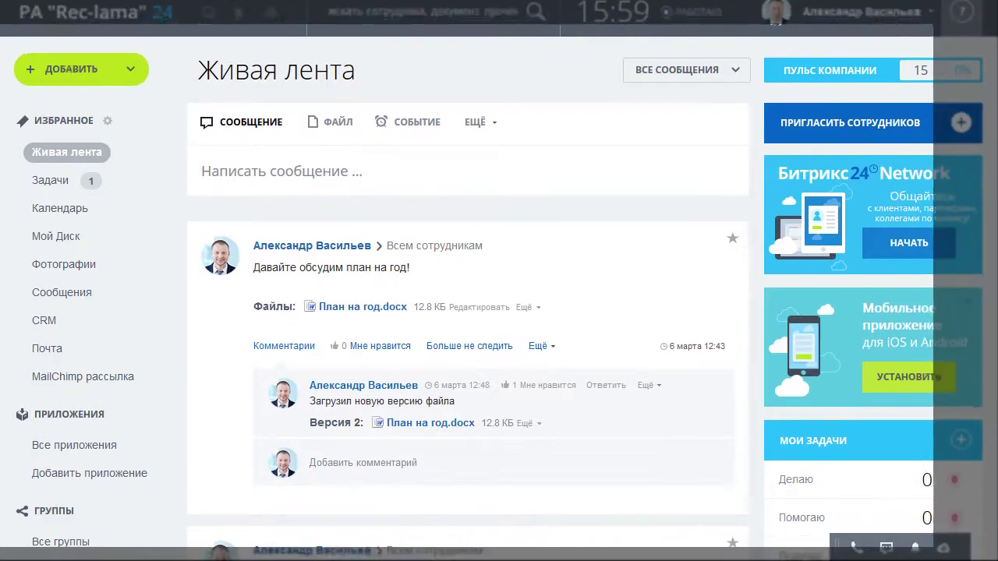
Step: Switch to the Bitrix24 portal and open the company's Общий диск
scroll(499, 280, down, 5)
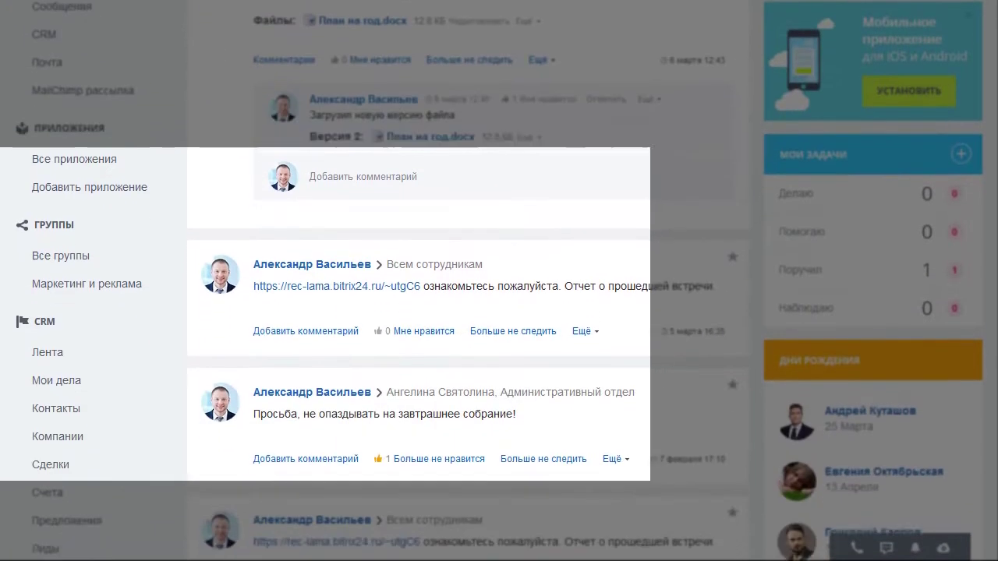
scroll(499, 281, down, 4)
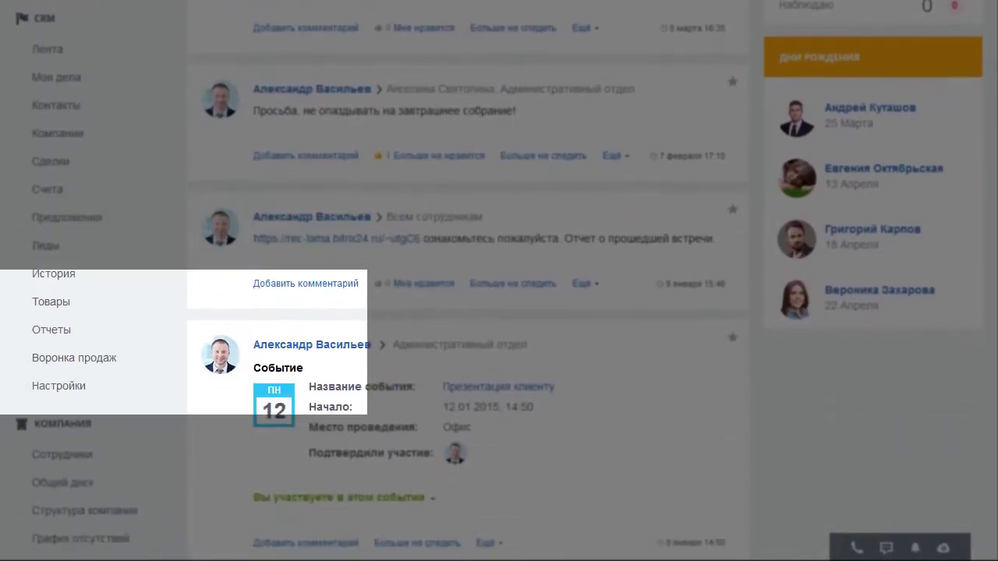
scroll(499, 280, down, 2)
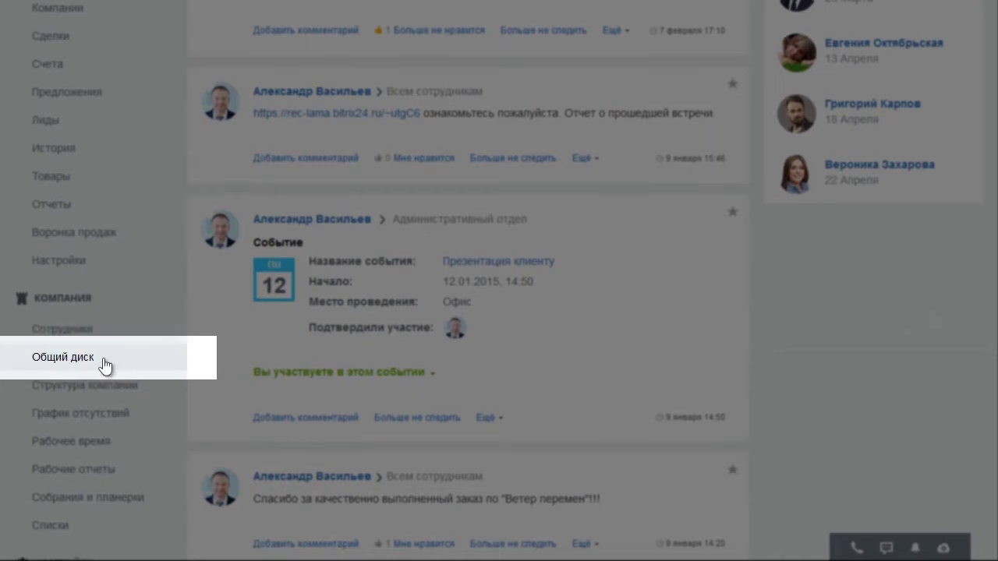
click(103, 363)
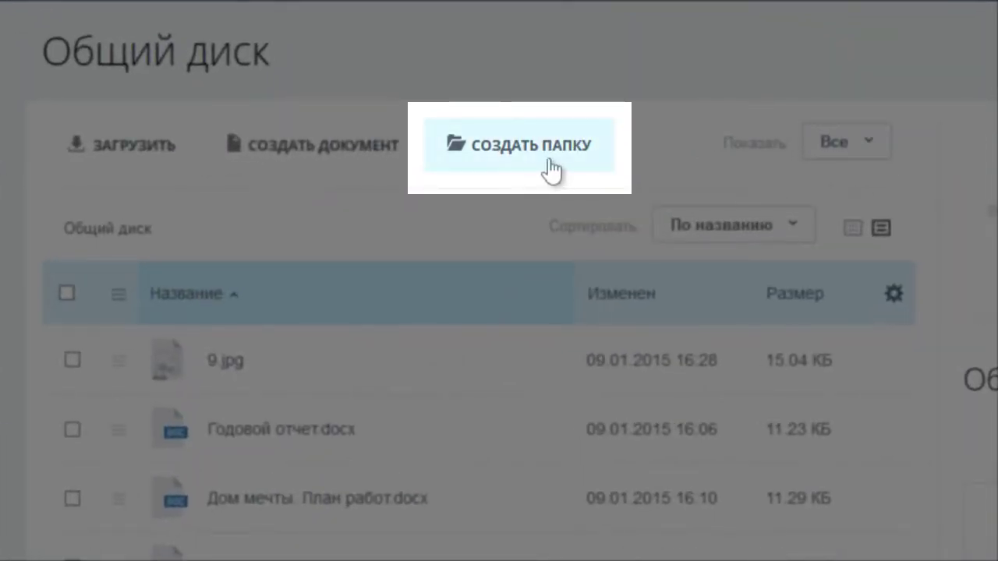
Step: Create a folder named Заказы with access for all Административный отдел employees including subdepartments, and open it
click(575, 156)
text(Заказы)
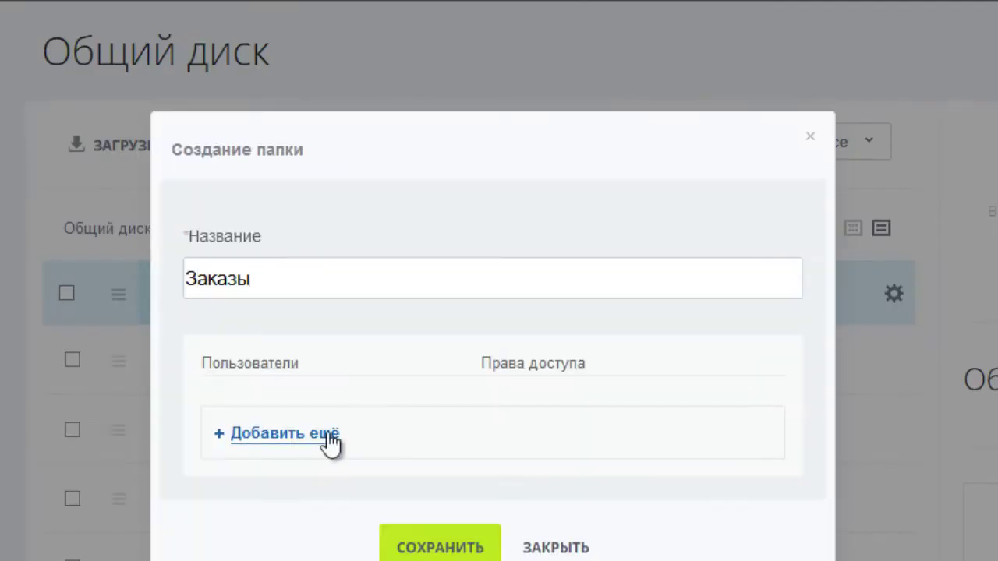
click(329, 436)
click(530, 399)
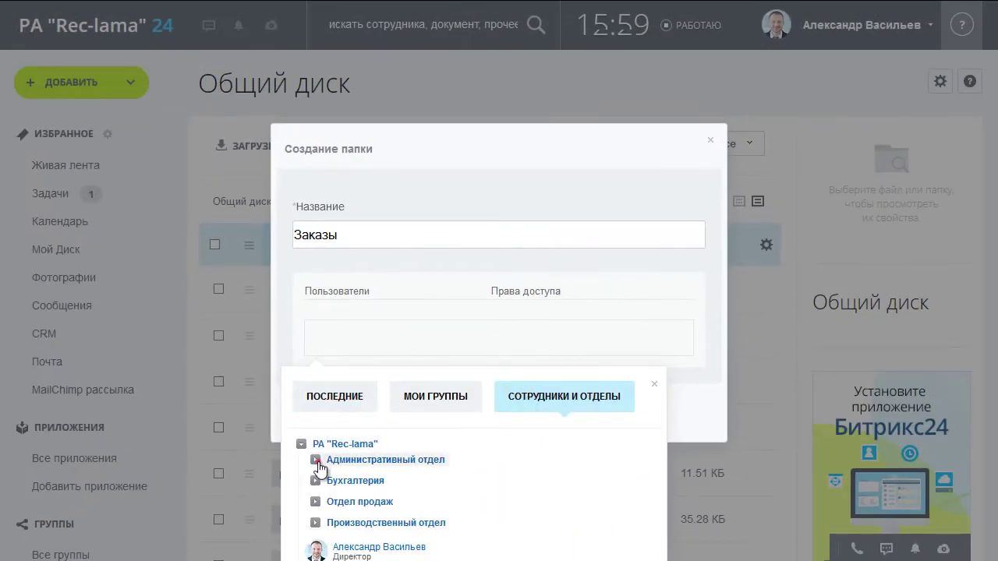
click(314, 459)
click(488, 478)
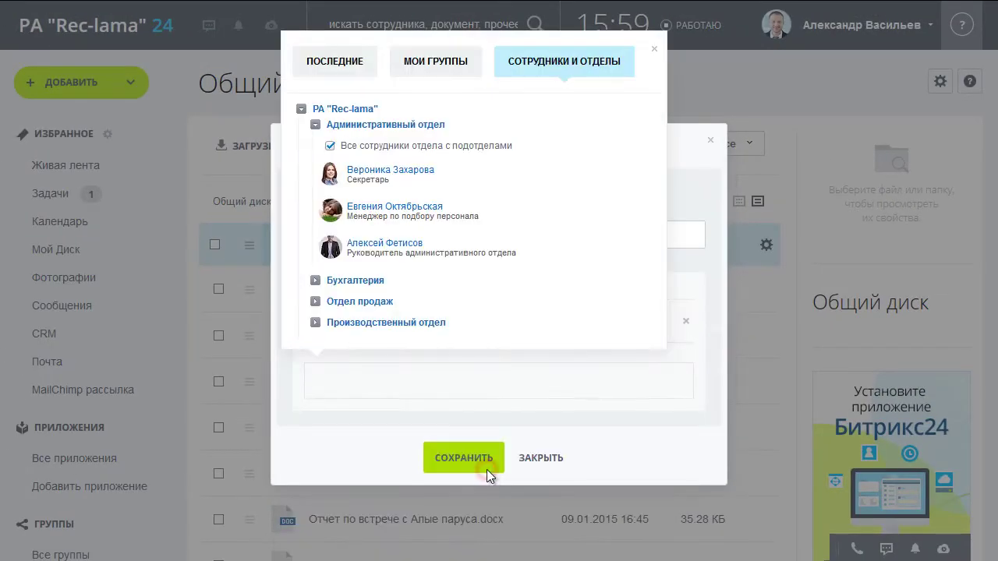
click(486, 469)
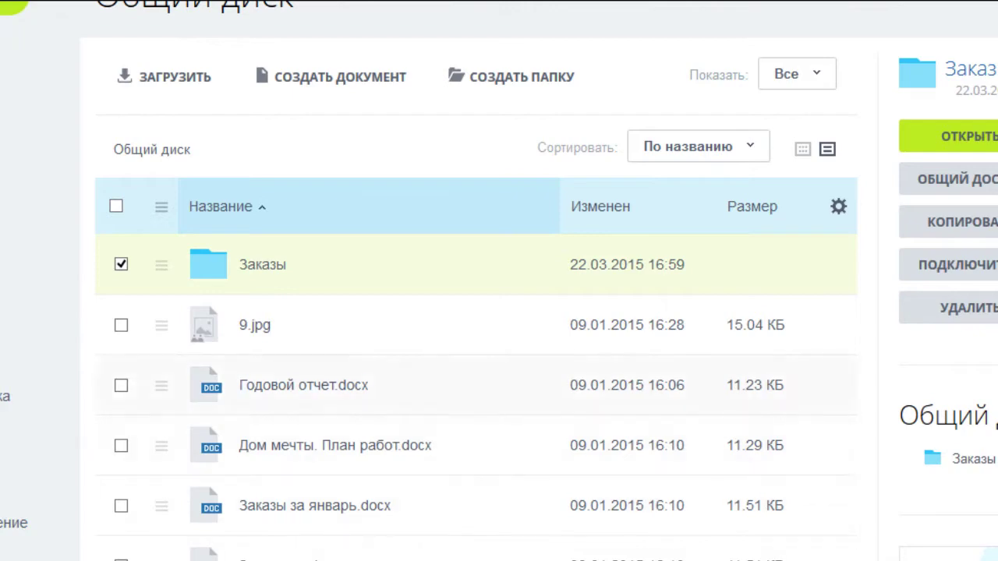
click(273, 267)
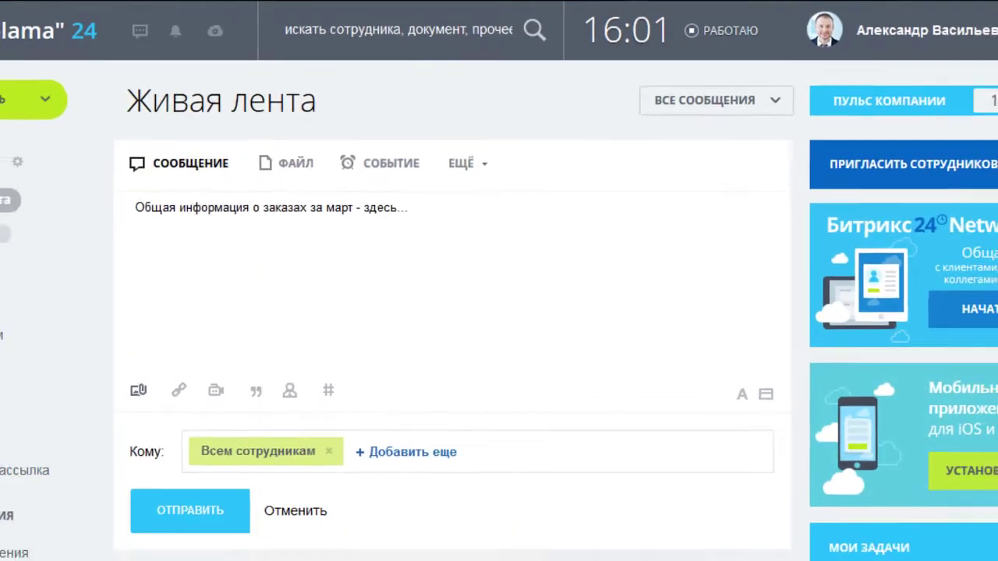
Step: Attach Заказы_март.docx from the shared Заказы folder to the feed message, send it to all employees, and open the posted file's further actions
click(175, 353)
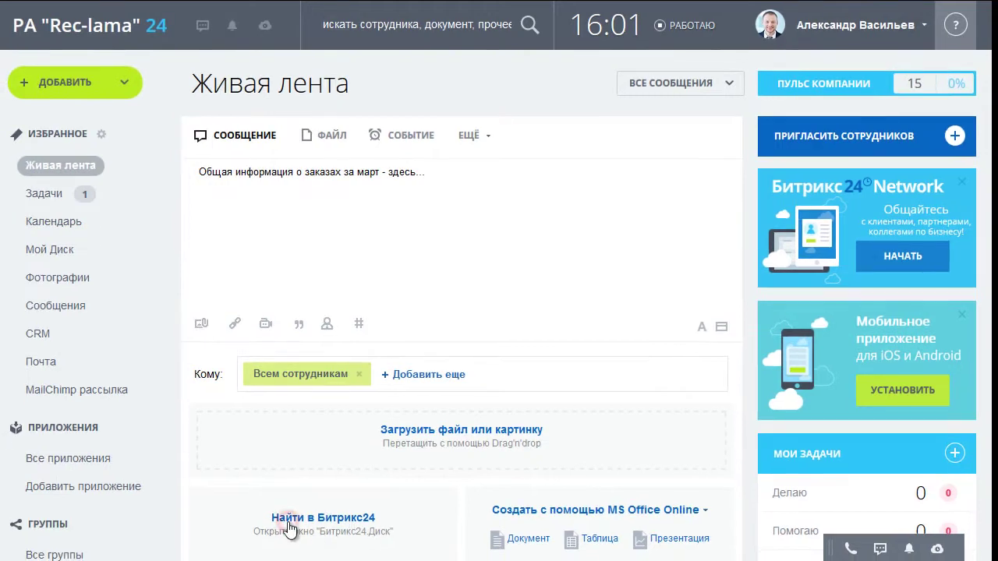
click(290, 524)
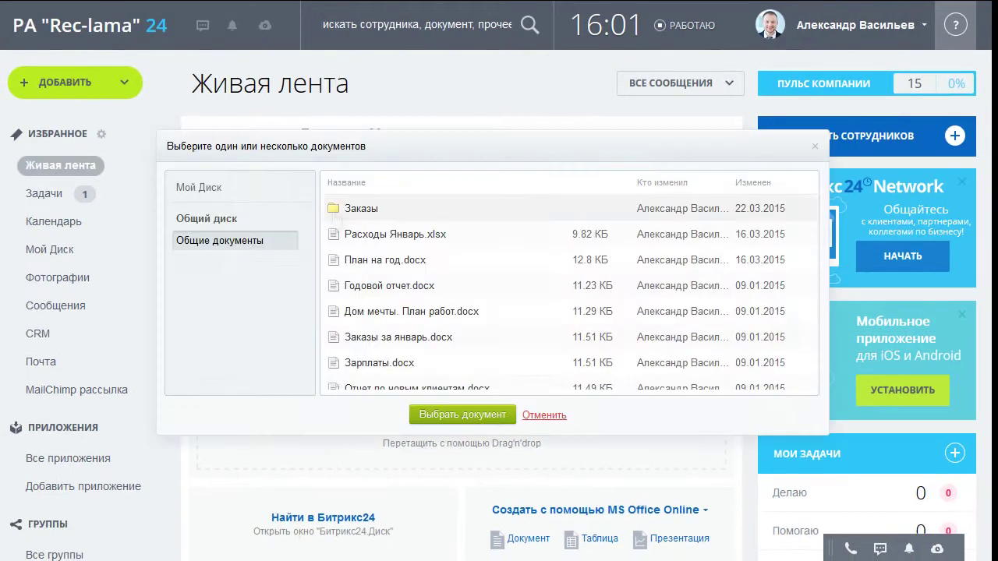
click(361, 209)
double_click(425, 225)
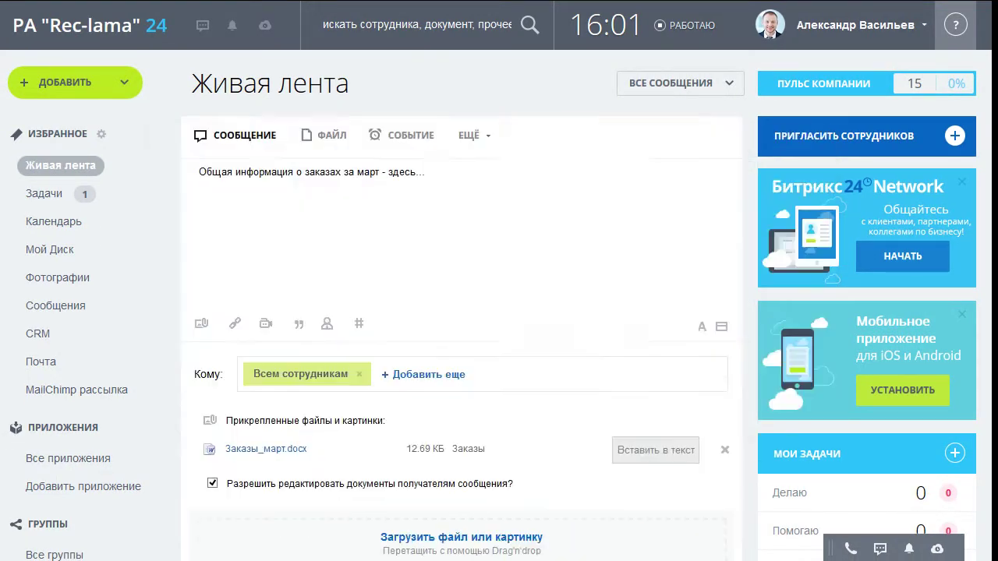
scroll(280, 390, down, 4)
click(274, 470)
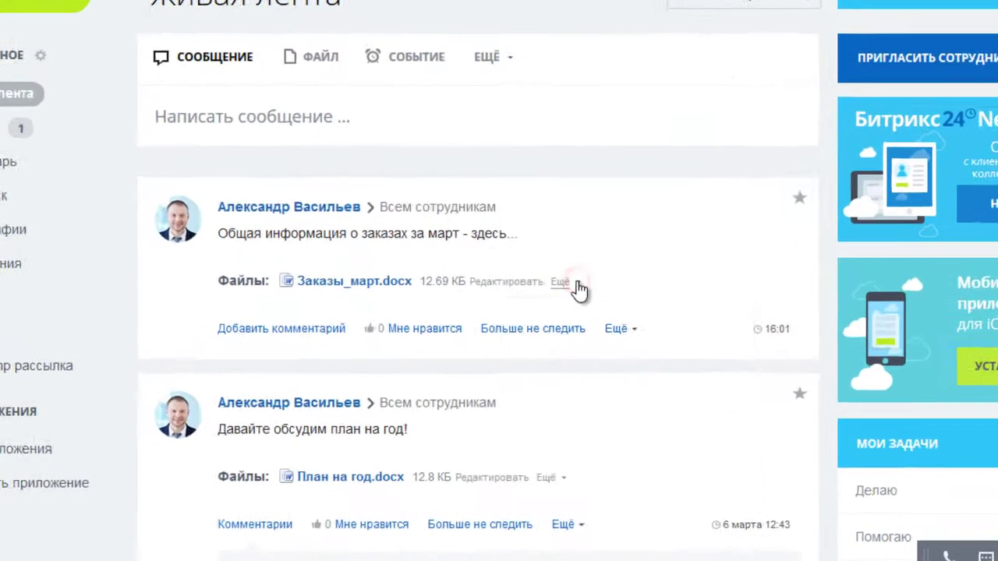
click(540, 322)
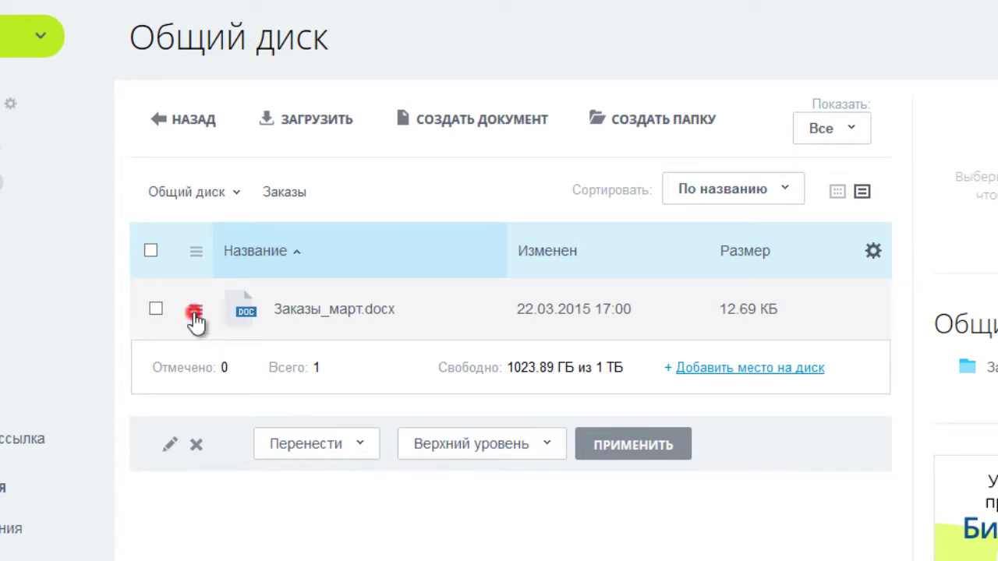
Step: Copy the public link and the internal link of Заказы_март.docx in the Заказы folder of Общий диск
click(195, 313)
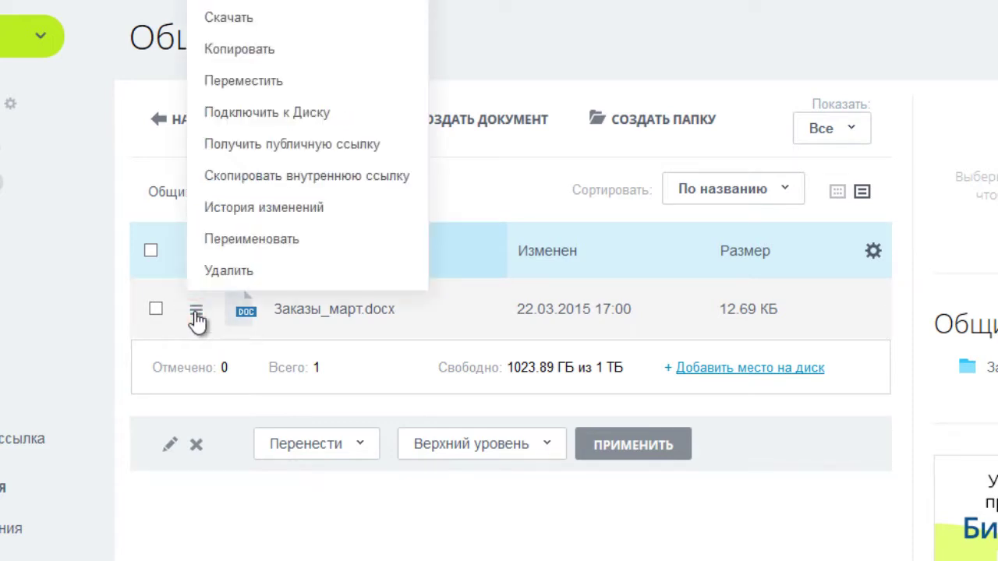
click(391, 146)
key(ctrl+c)
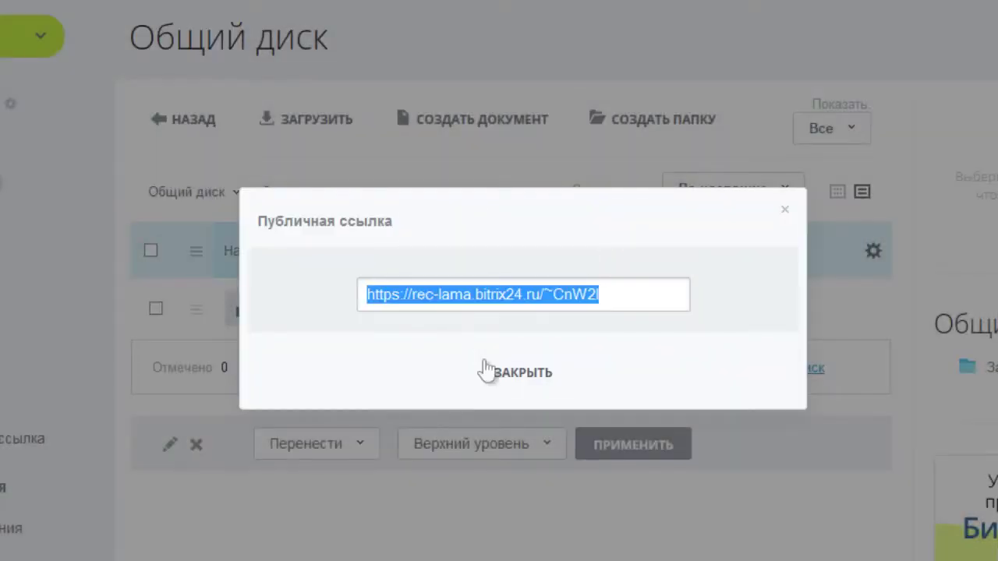
click(499, 371)
click(190, 314)
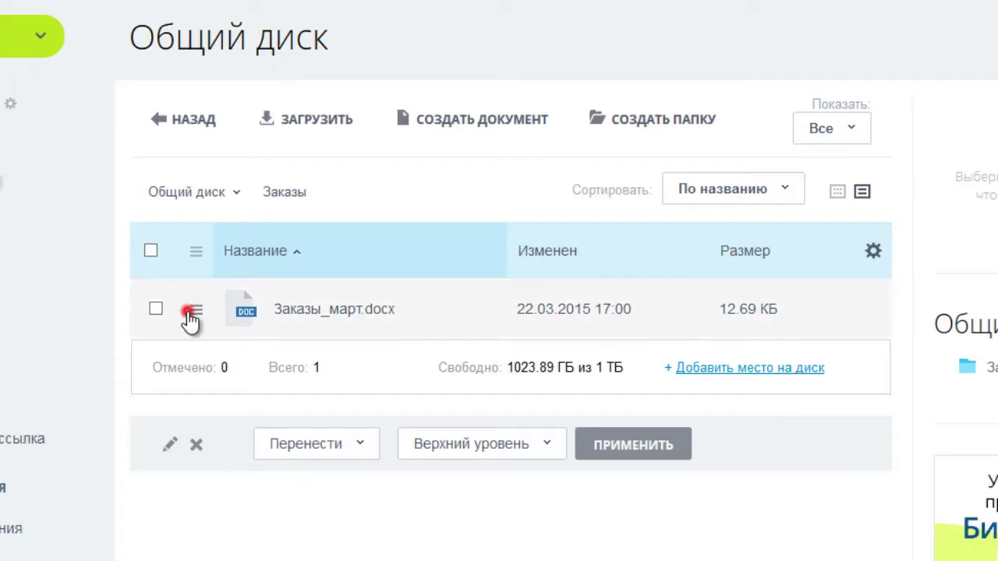
click(416, 178)
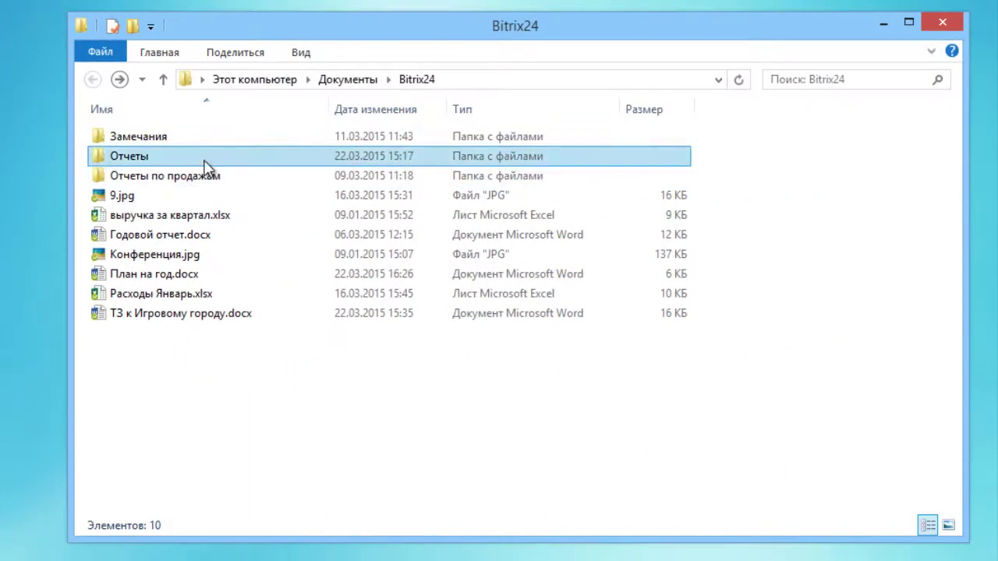
Step: Share the local Отчеты folder through Bitrix24 with one recent colleague, granting Полный доступ, and save the access settings
right_click(205, 162)
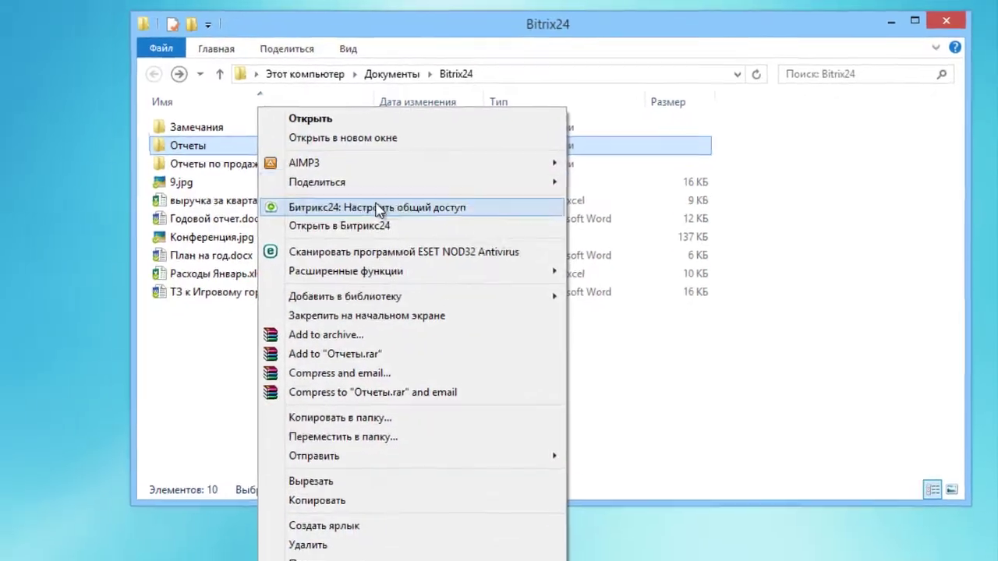
click(298, 222)
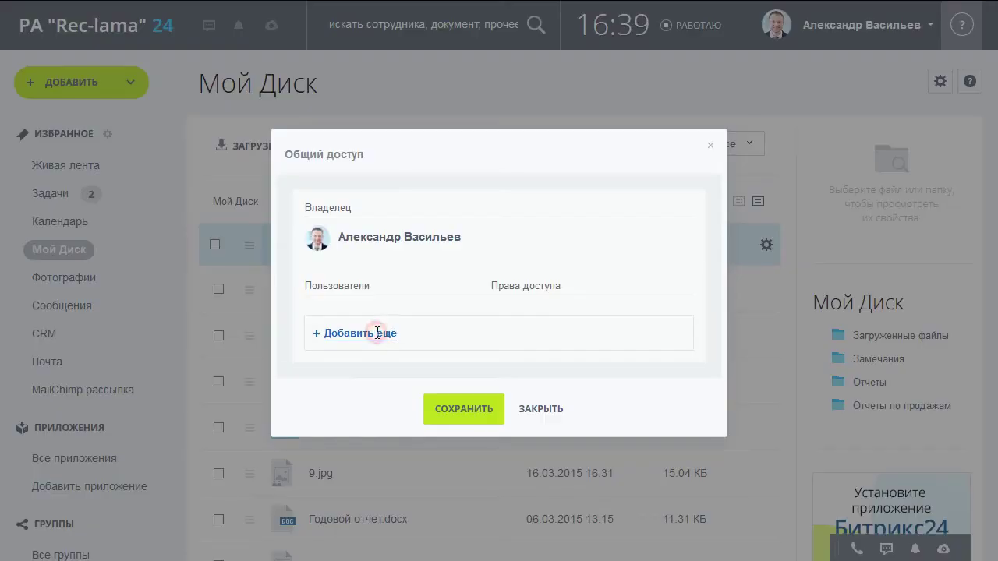
click(378, 333)
click(382, 528)
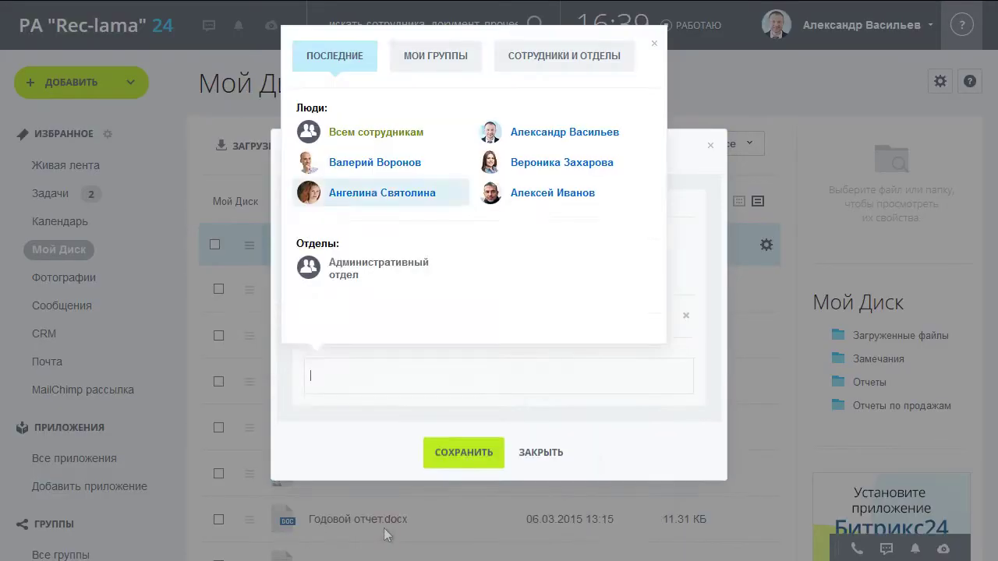
click(518, 323)
click(515, 395)
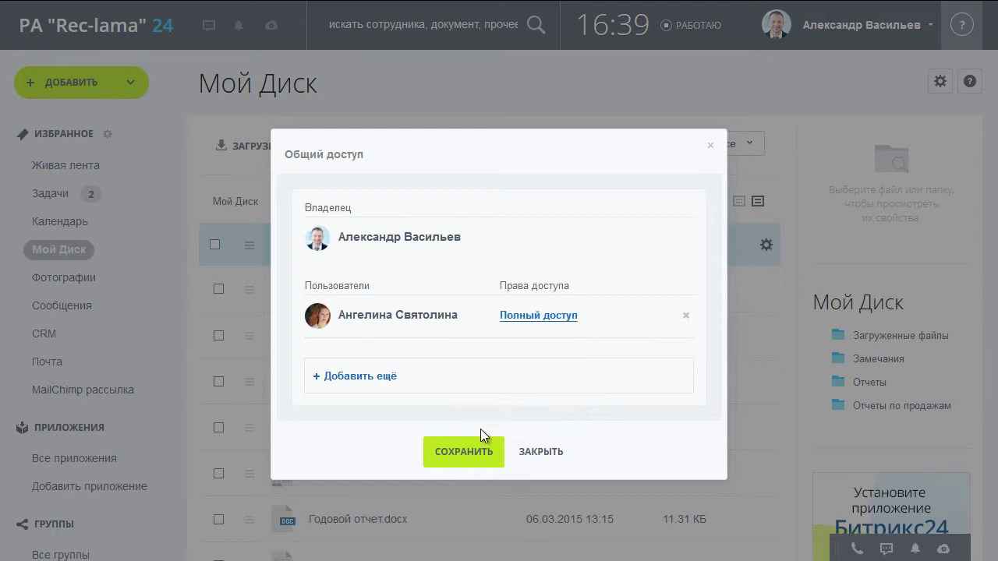
click(470, 452)
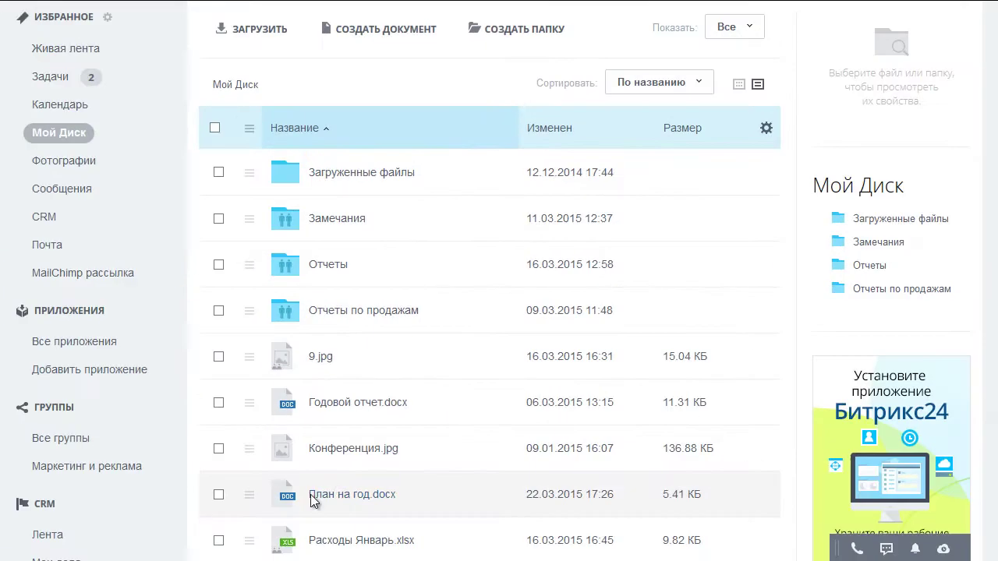
Step: Open План на год.docx from Мой Диск and review its document properties and where it is used
right_click(348, 505)
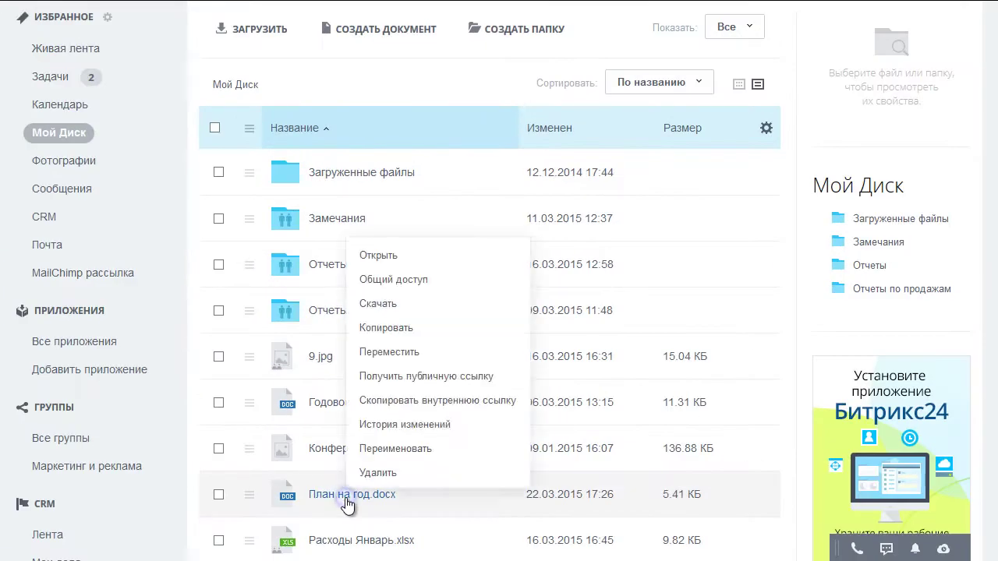
click(374, 257)
scroll(383, 259, down, 5)
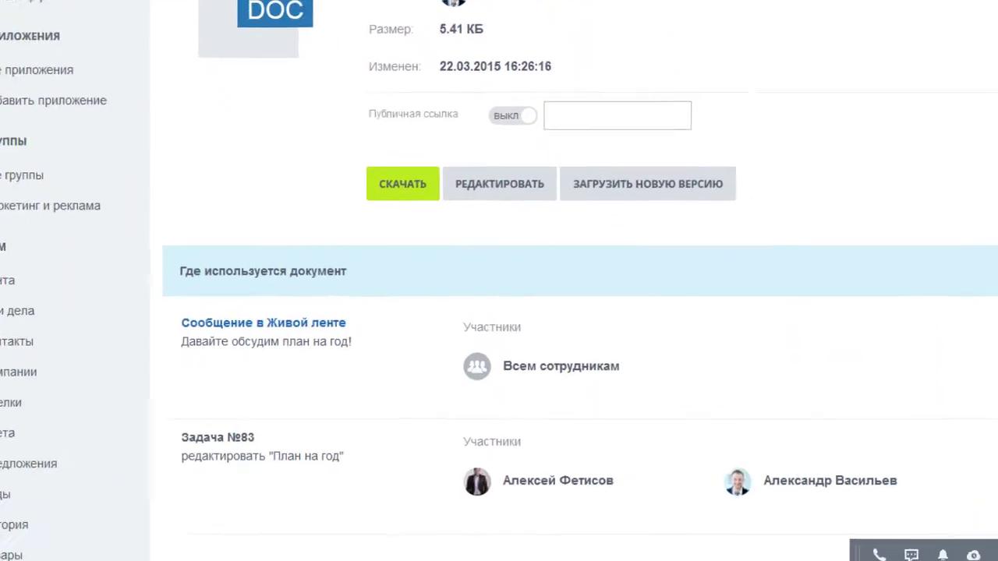
scroll(498, 281, up, 5)
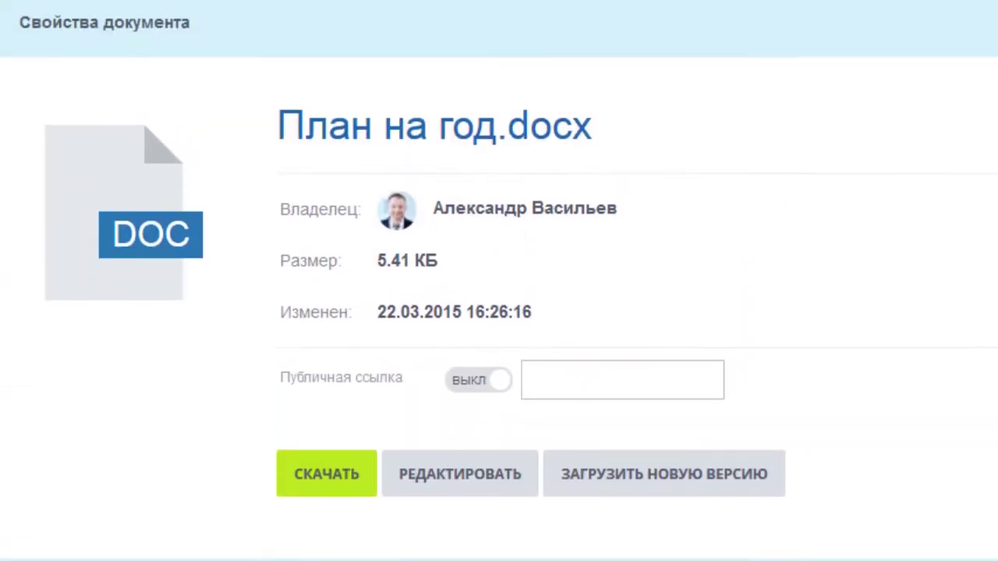
scroll(283, 47, up, 2)
click(280, 51)
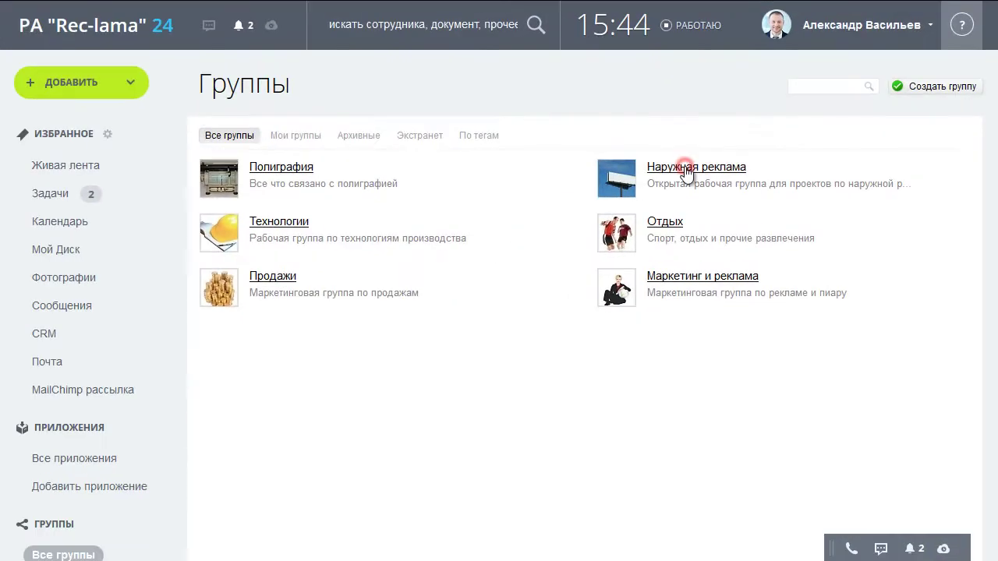
Step: Connect the disk of the Наружная реклама group to the personal disk, and open the Полиграфия group
click(685, 167)
click(327, 103)
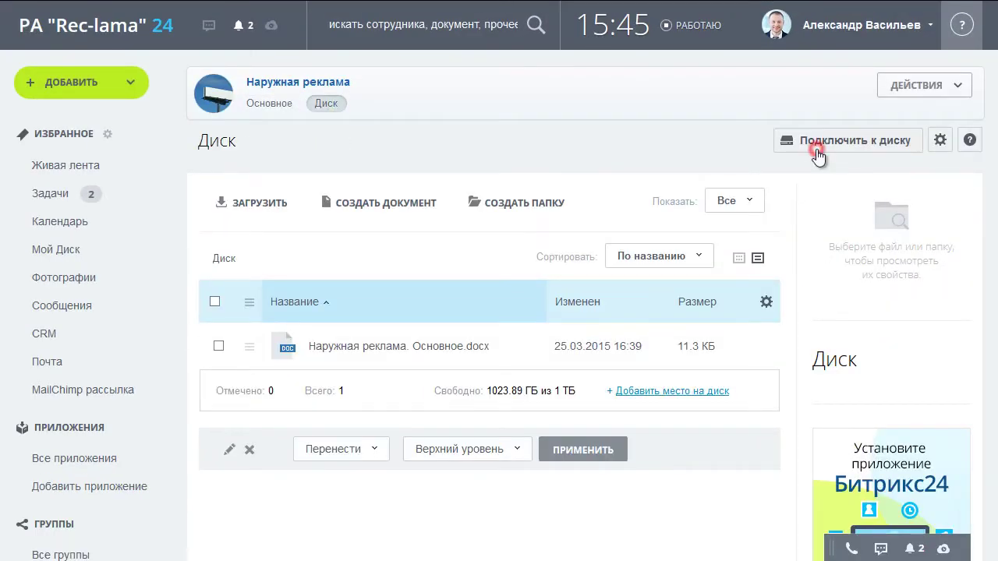
click(817, 152)
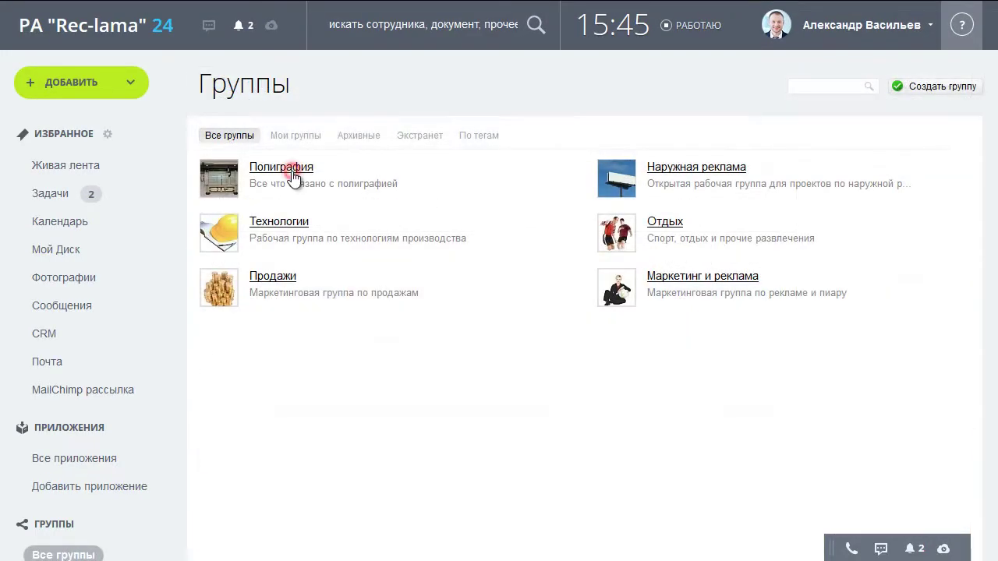
click(293, 178)
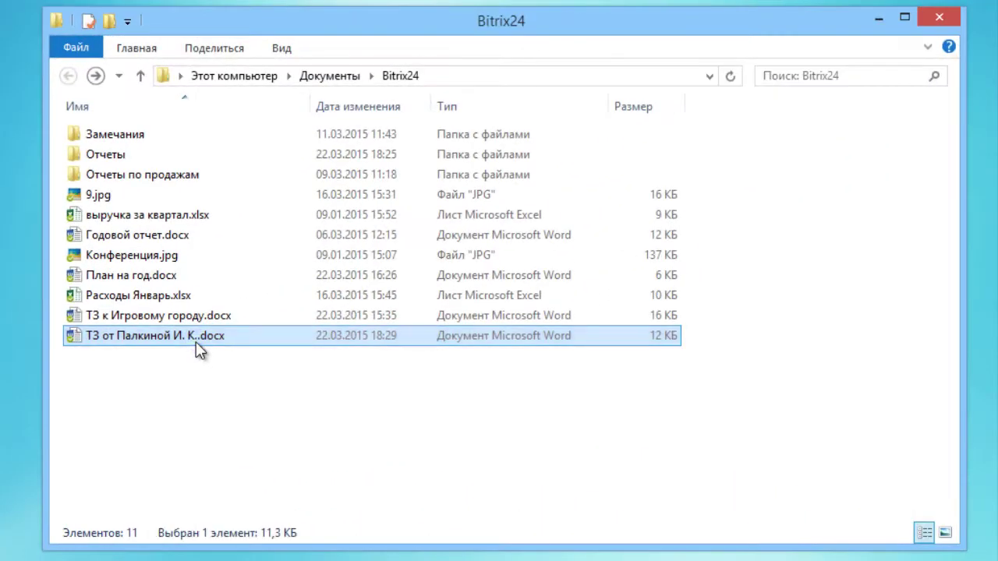
Step: Discuss the selected local ТЗ document through Bitrix24, posting it to all employees with the message 'Ознакомьтесь с ТЗ, от парфюмерии "Мария".'
right_click(197, 349)
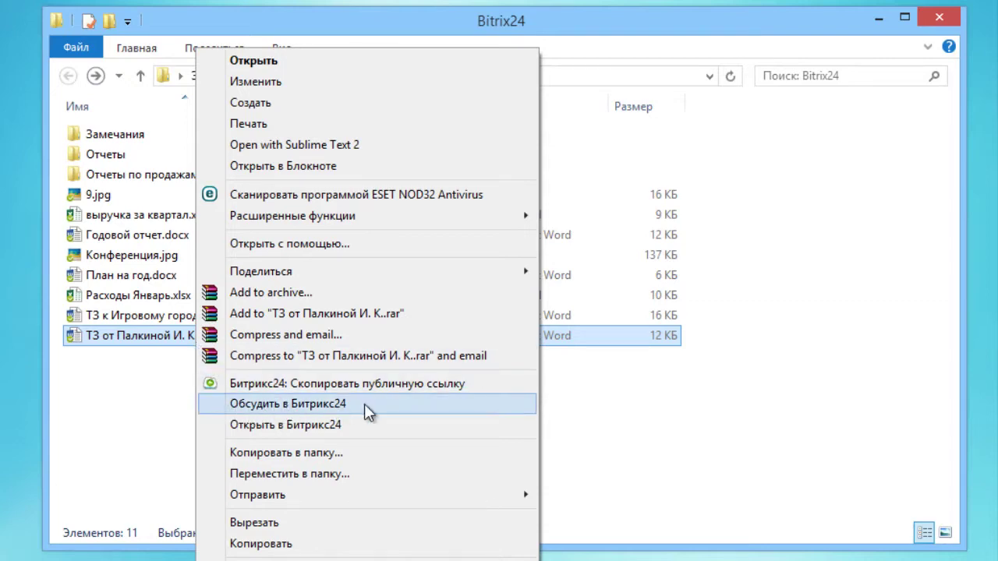
click(366, 411)
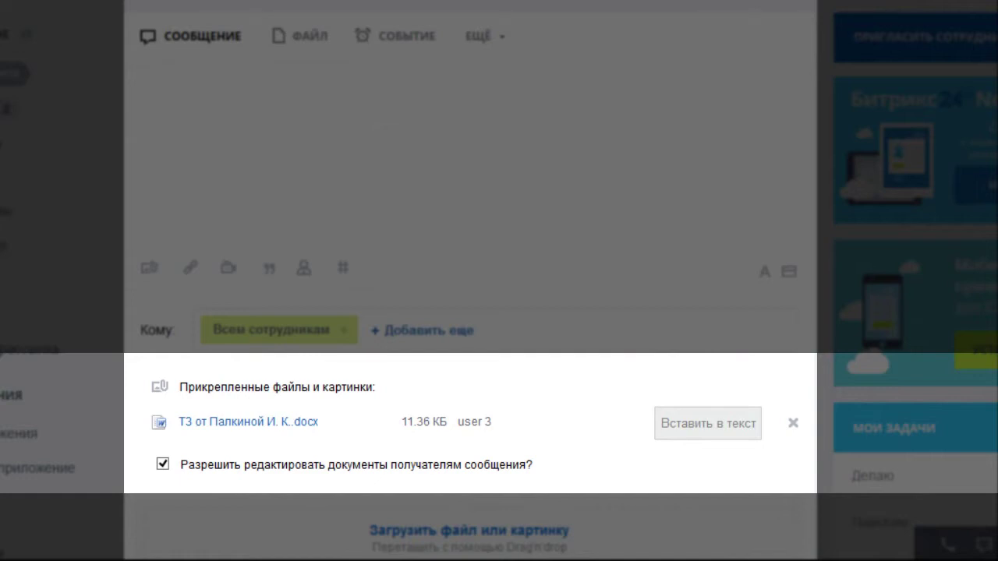
text(Ознакомь)
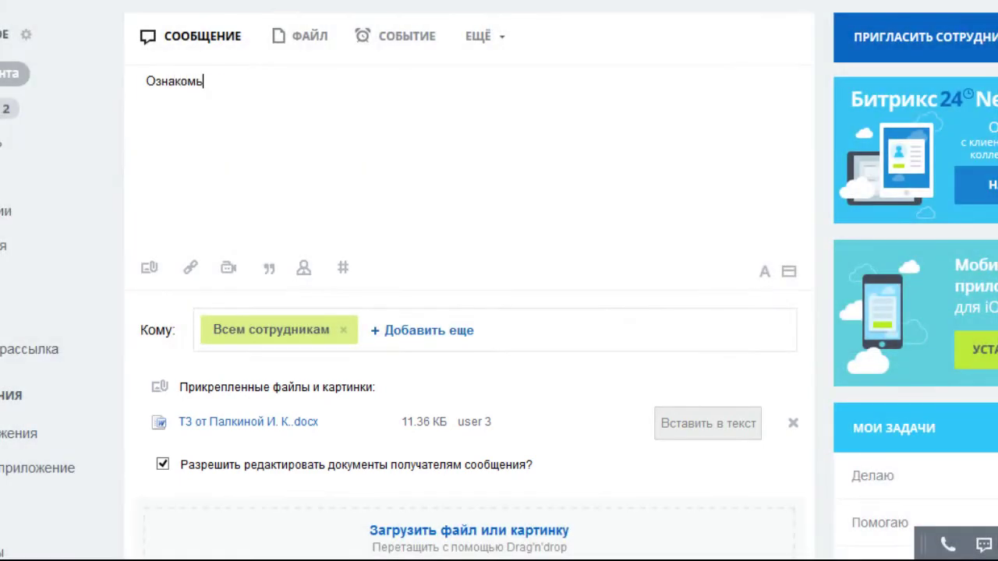
text(Мария".)
scroll(468, 312, down, 4)
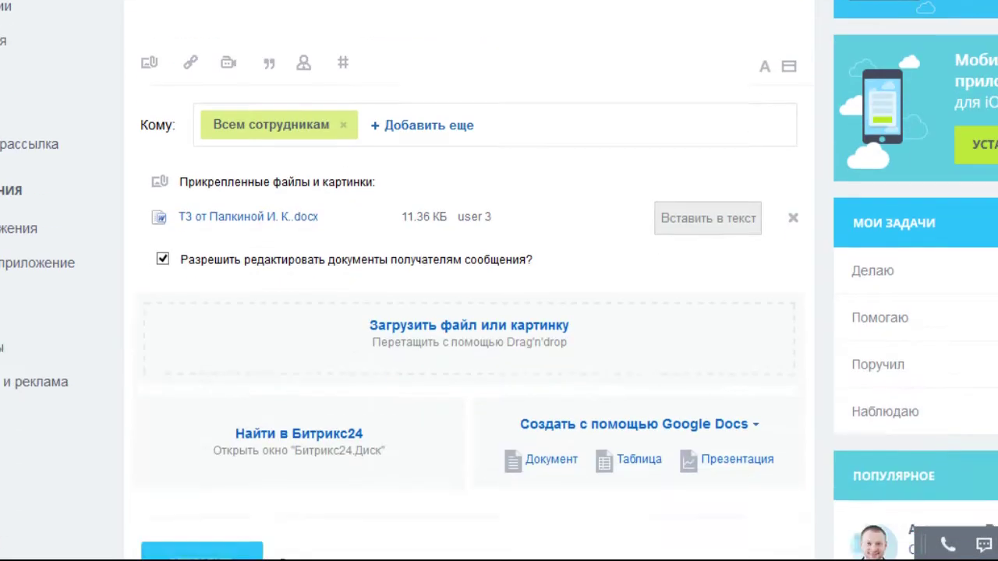
click(187, 451)
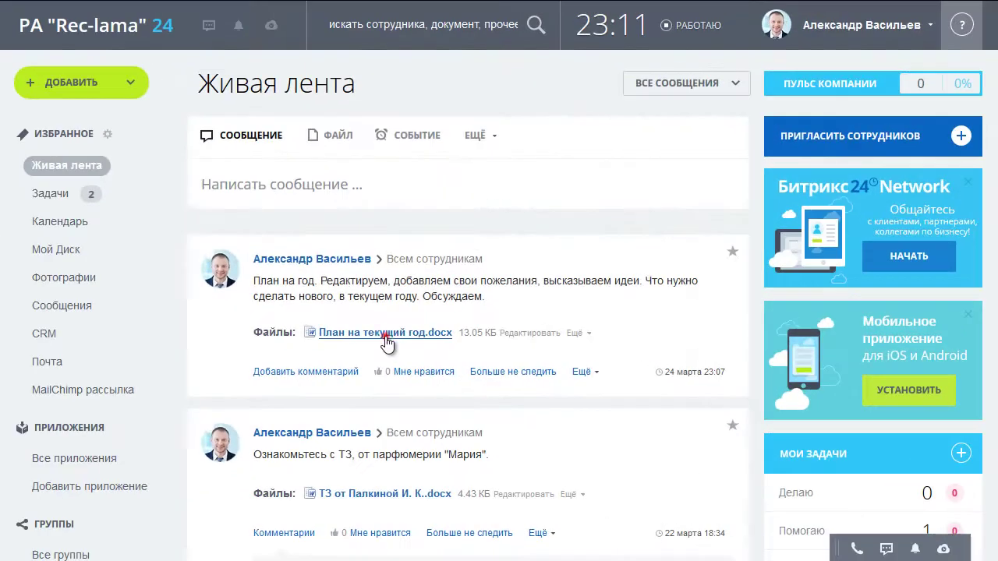
Step: Edit План на текущий год.docx from the feed in Google Docs, adding "постоянных" before "клиентов" in item 8, and save it to the portal
click(382, 340)
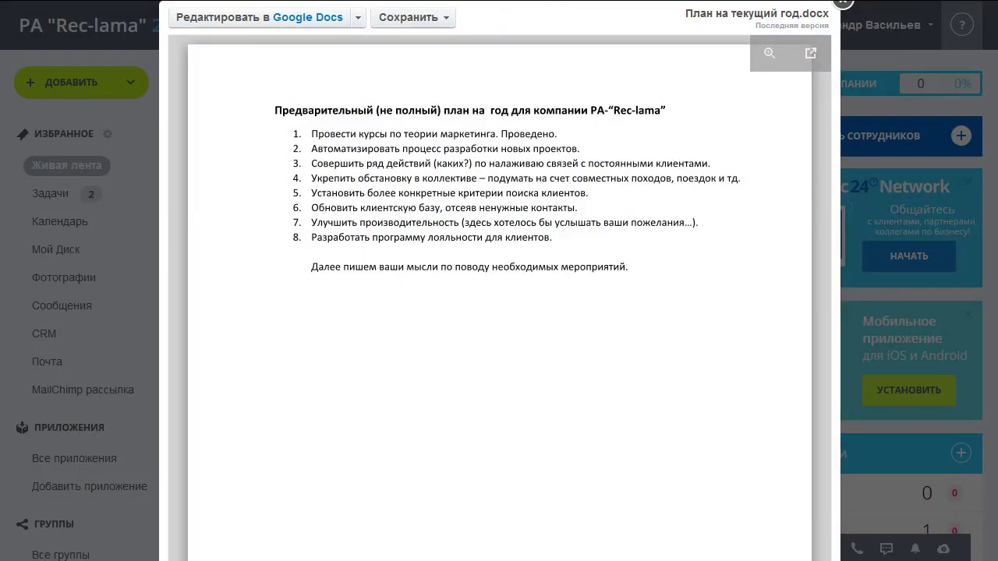
click(334, 27)
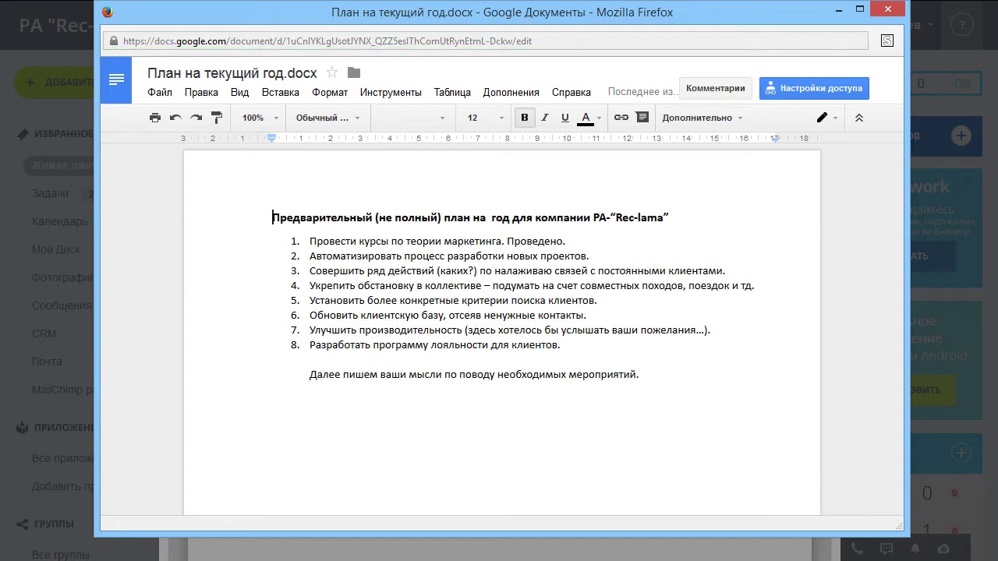
click(512, 344)
text(постоянных)
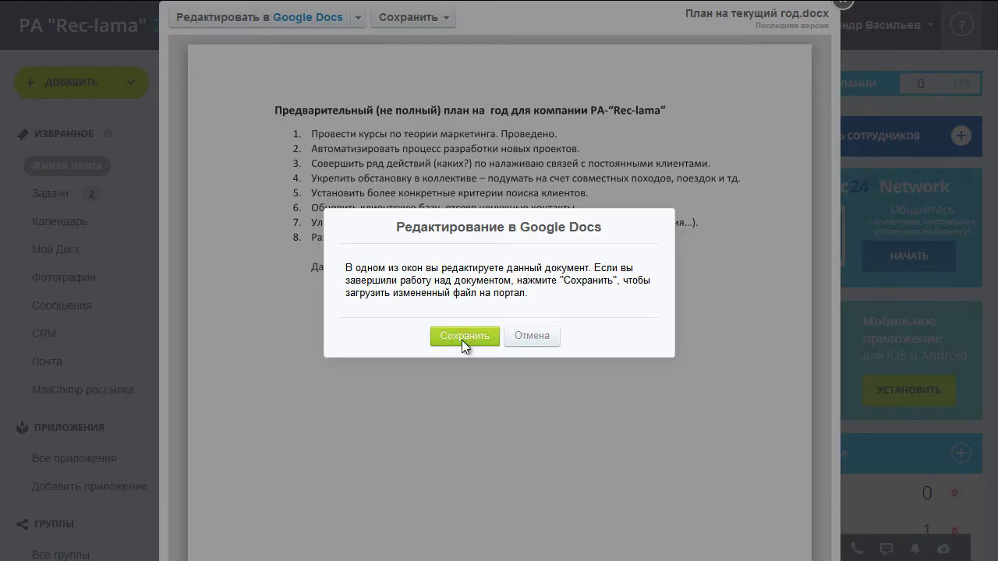
click(461, 336)
Step: Edit the document in MS Office Online, changing item 4's ending to "к примеру проводить совместное чаепитие каждую пятницу!", and save it to the portal
click(358, 18)
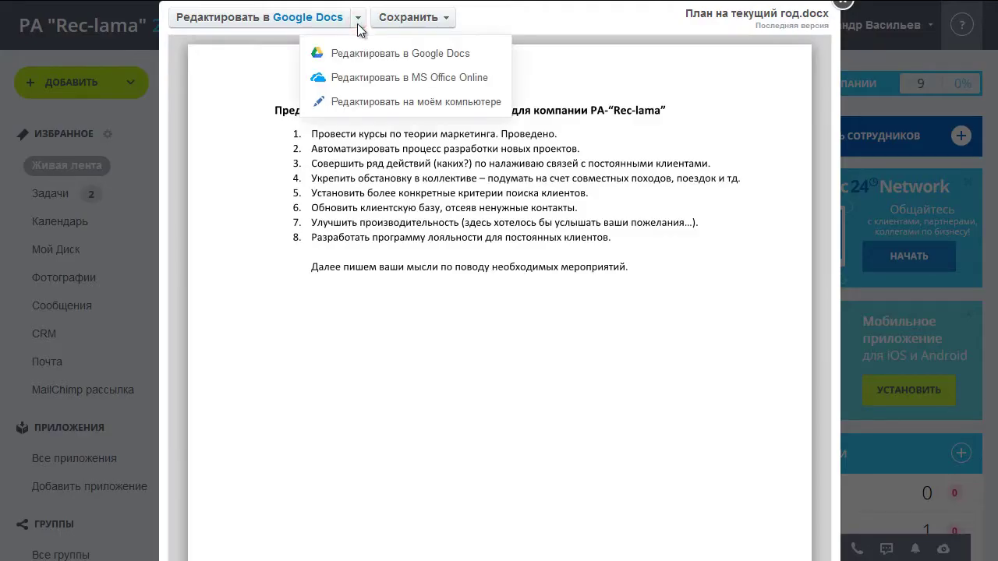
click(365, 78)
key(BackSpace)
key(BackSpace)
key(BackSpace)
key(BackSpace)
key(BackSpace)
key(BackSpace)
key(BackSpace)
key(BackSpace)
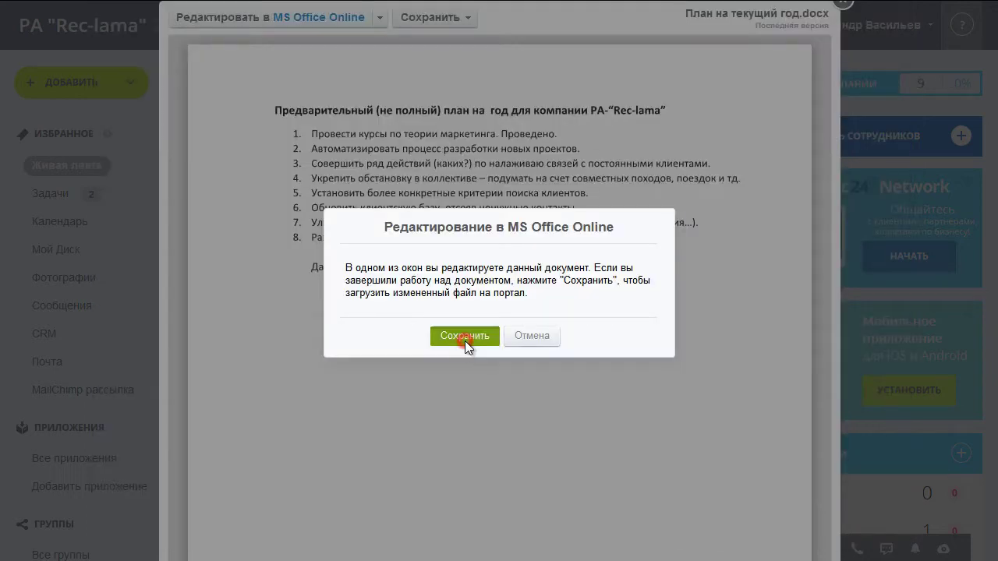
click(456, 338)
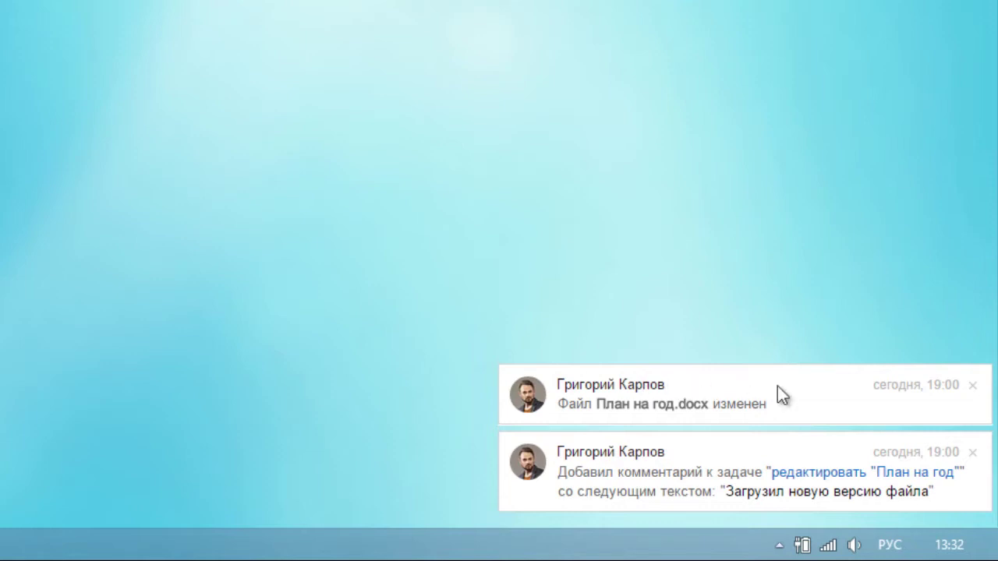
Step: Open План на текущий год.docx from the local Bitrix24 folder in Word, close it, and open the synced copy in Мой Диск
click(777, 386)
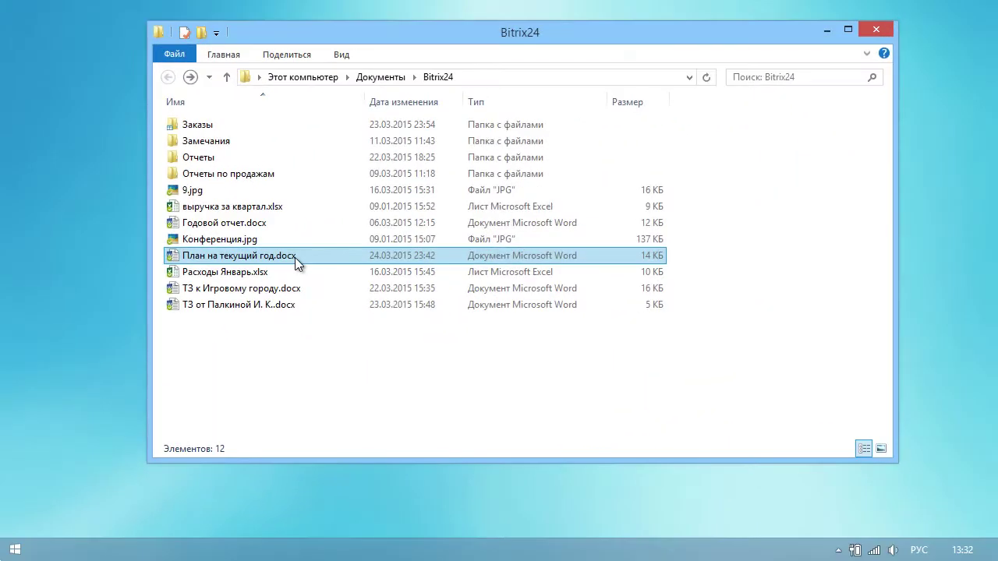
click(294, 258)
double_click(294, 257)
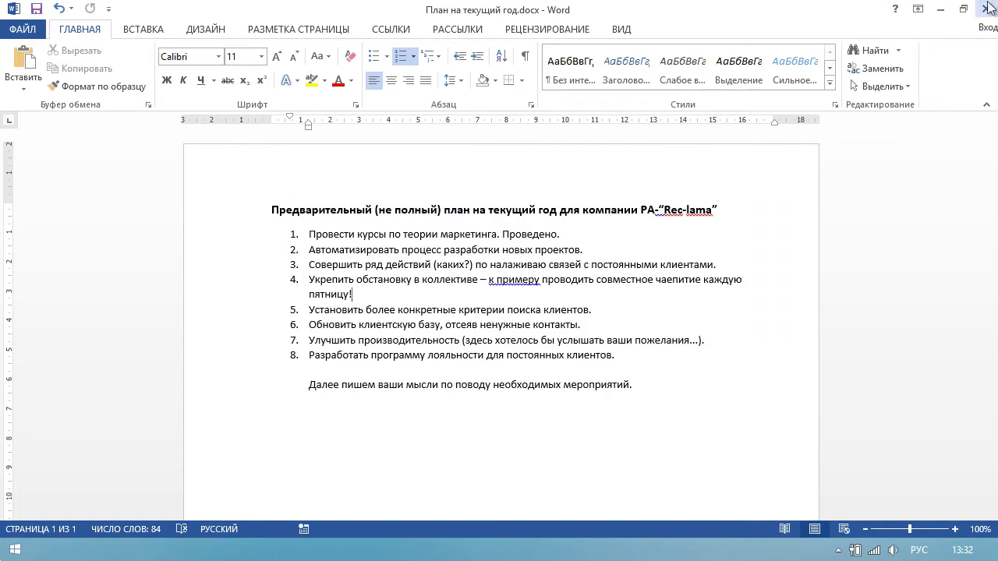
click(988, 8)
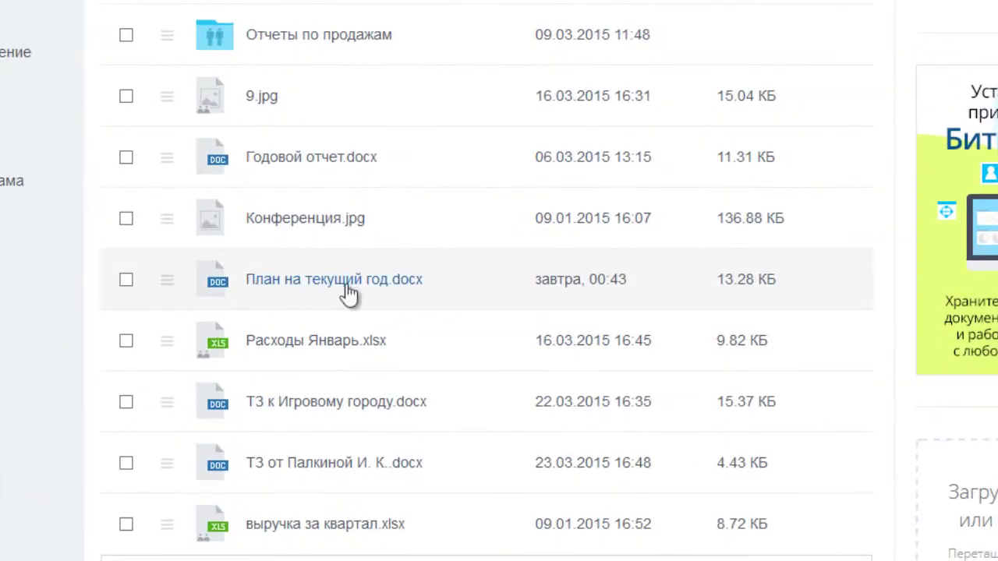
click(392, 282)
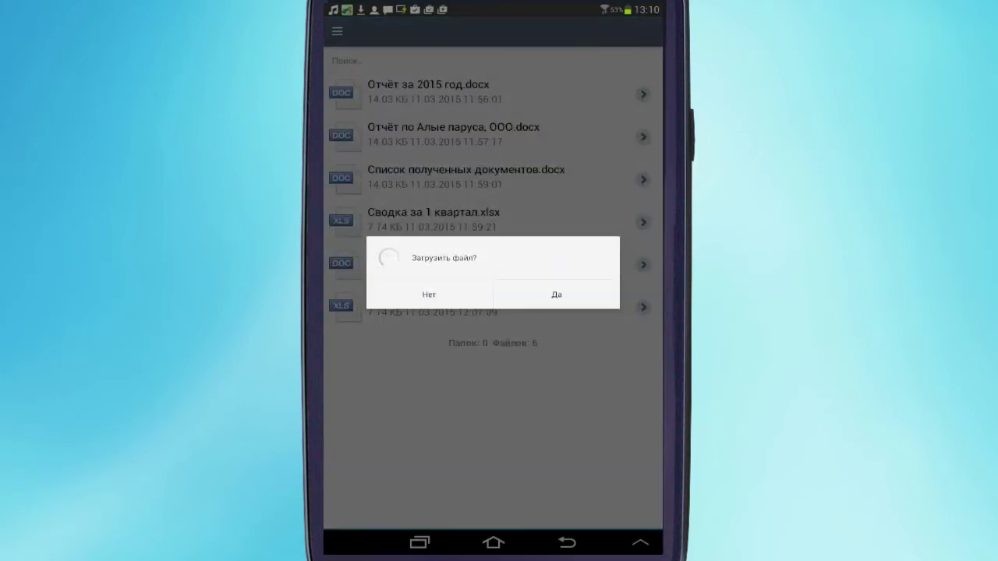
Step: Confirm the file upload in the mobile app and review the upload history of Мой Битрикс24.Диск in the desktop app
click(555, 294)
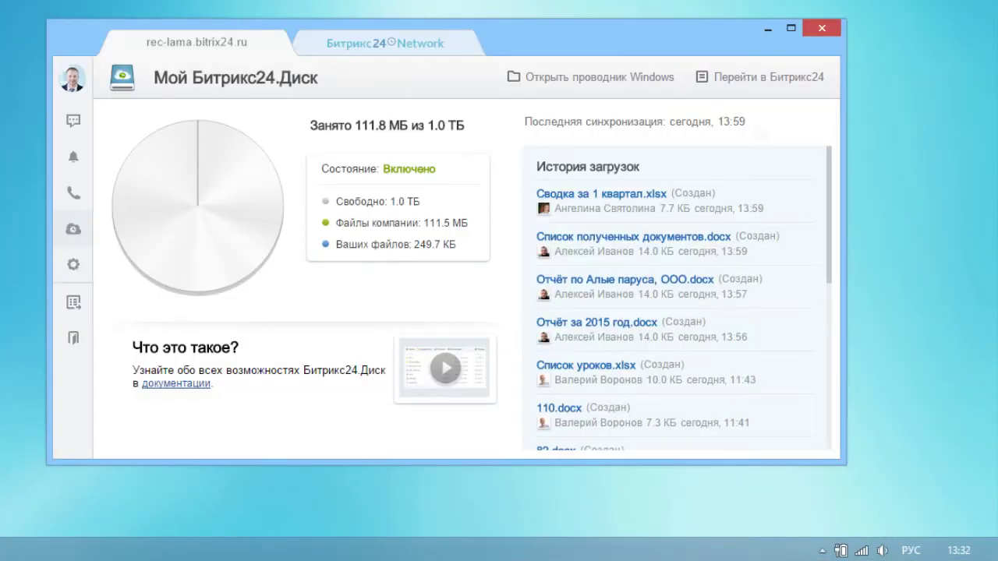
mouse_move(828, 177)
mouse_down()
mouse_move(825, 343)
mouse_move(816, 167)
mouse_up()
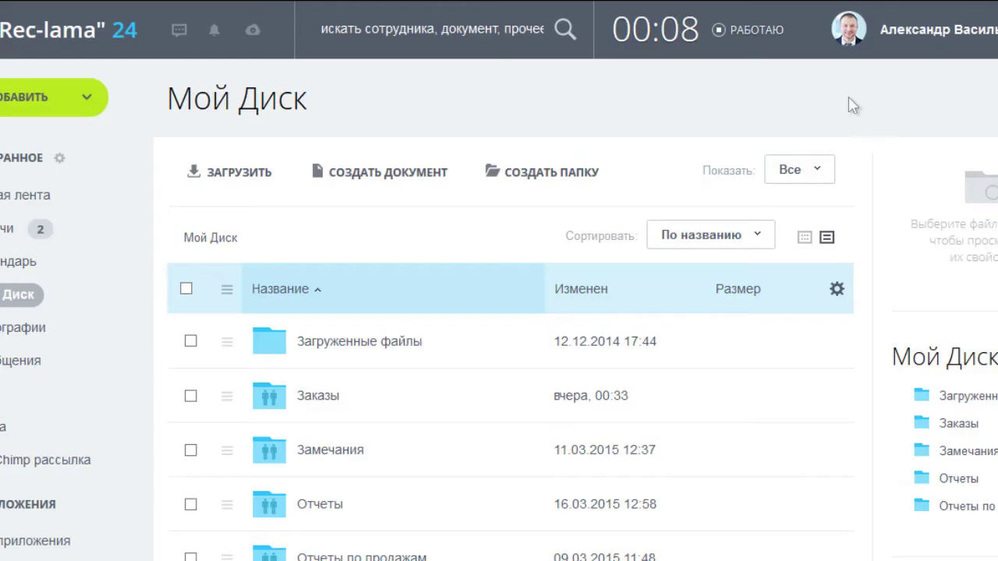
Step: Open the change history of План на текущий год.docx in Мой Диск and view the versions from 24.03.2015 23:29:15 and 25.03.2015 00:04:29
scroll(172, 358, down, 5)
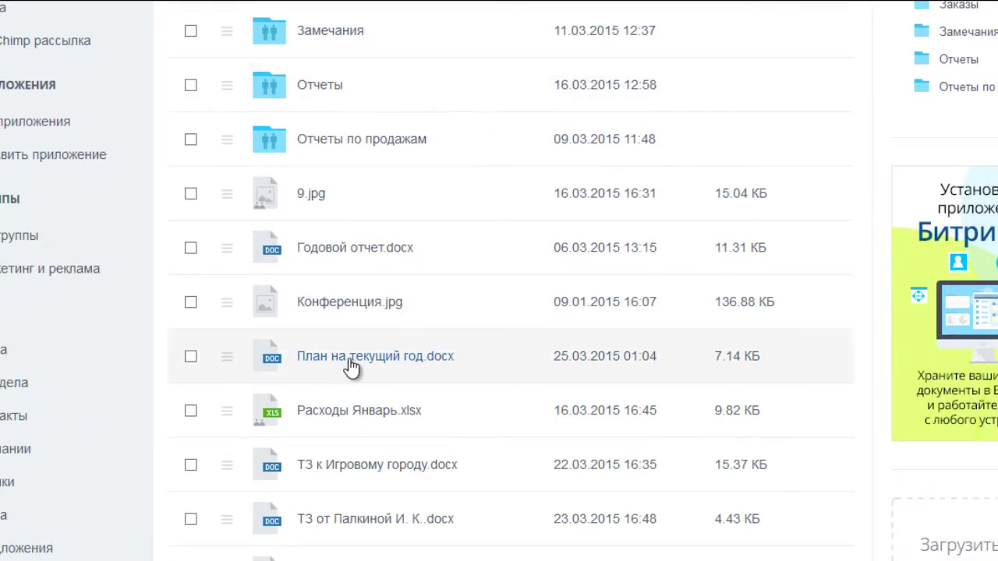
right_click(351, 366)
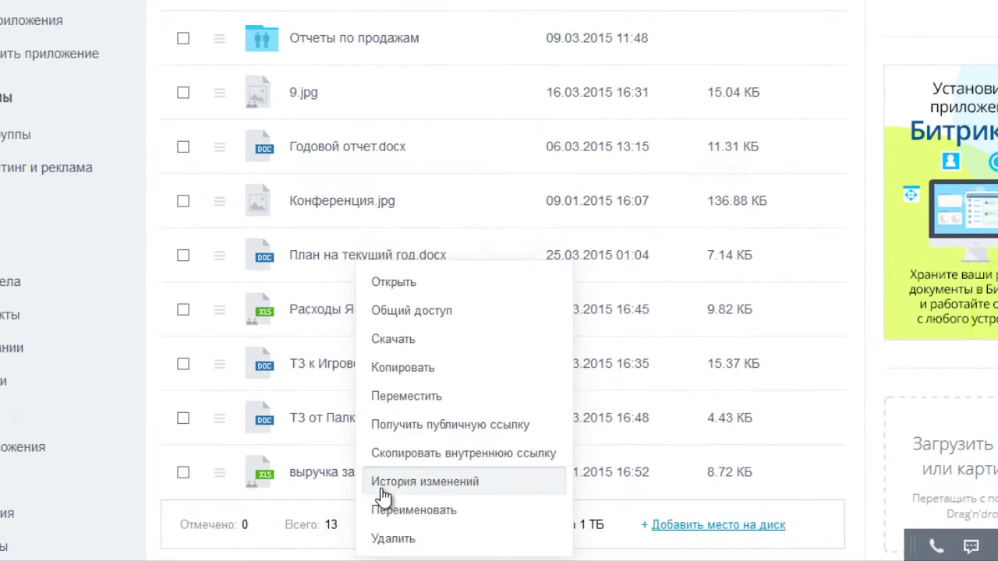
click(382, 490)
scroll(386, 499, down, 1)
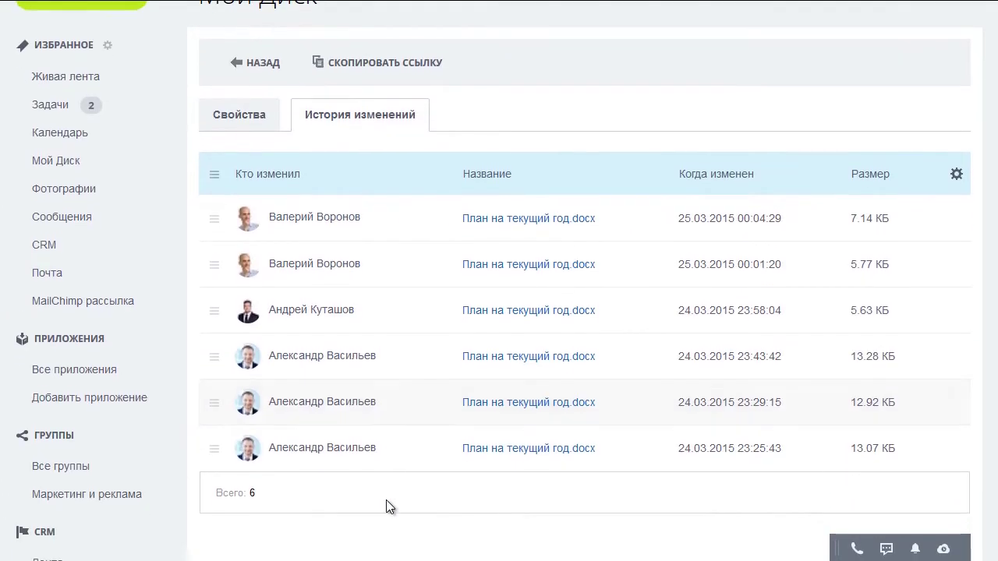
click(516, 402)
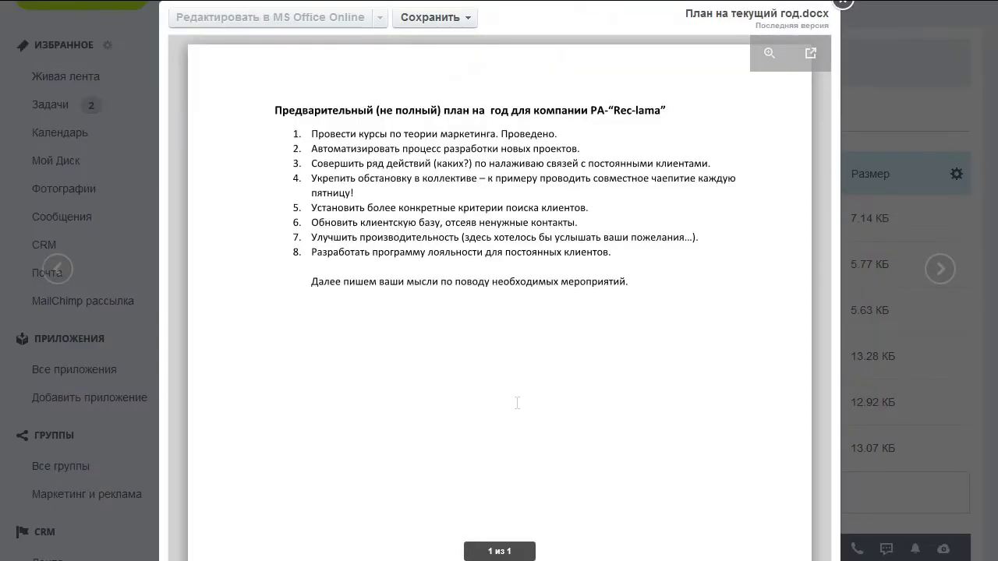
key(Escape)
click(547, 218)
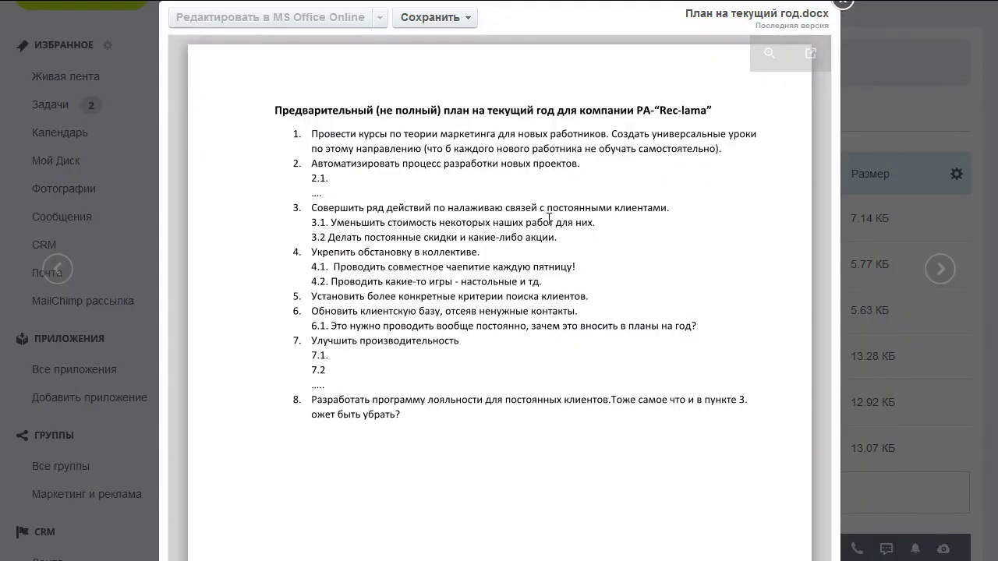
key(Escape)
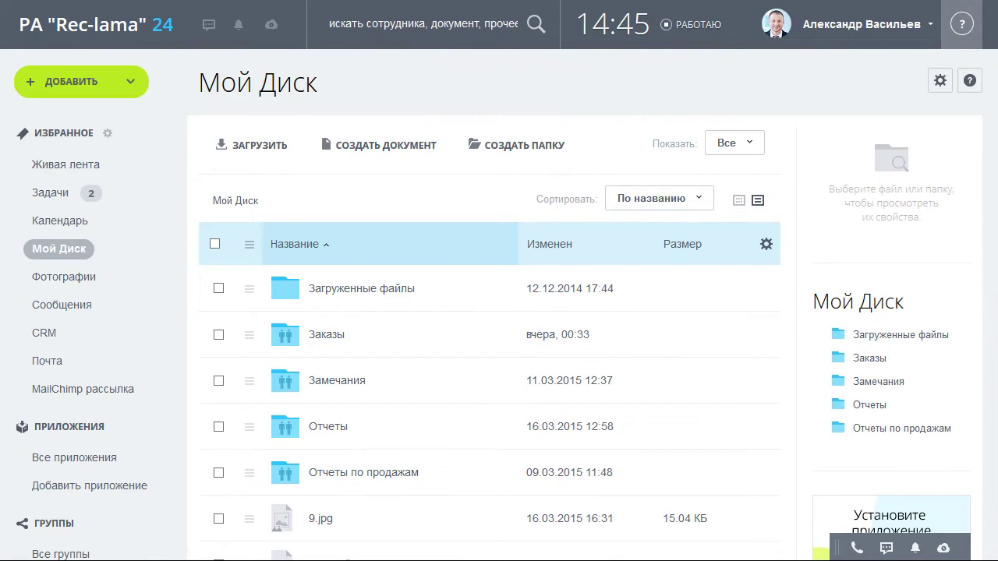
scroll(498, 311, down, 2)
scroll(498, 281, down, 3)
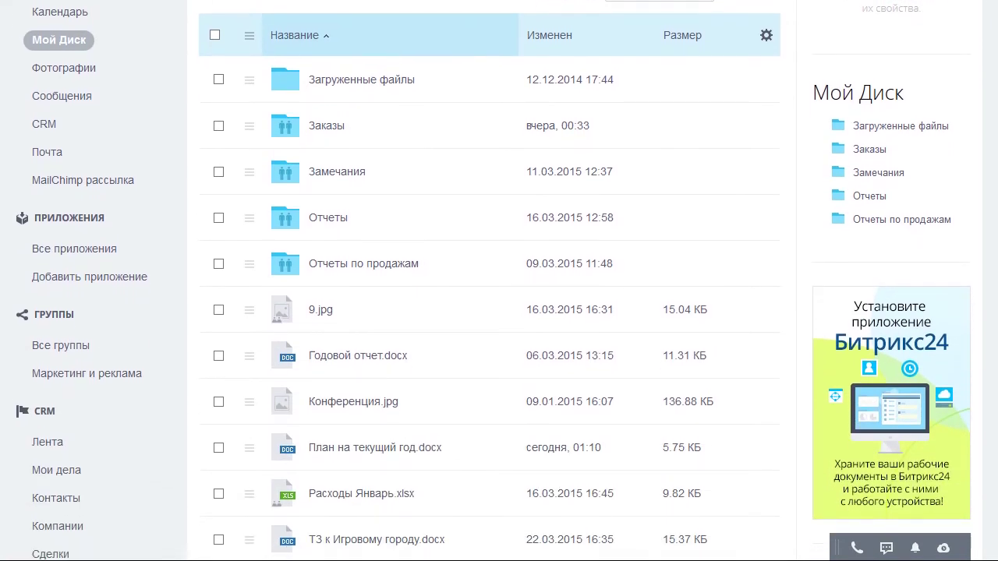
scroll(499, 281, down, 2)
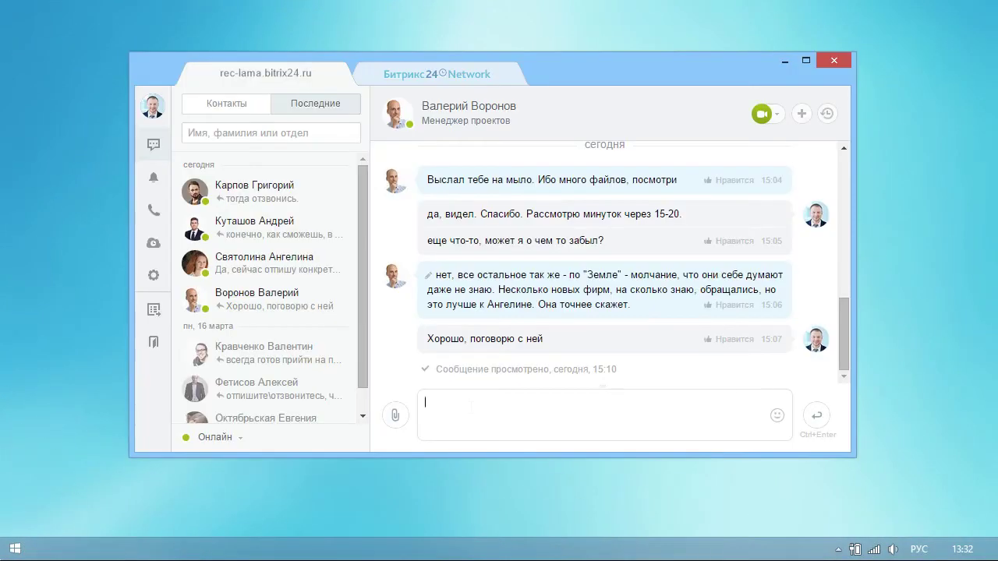
Step: Review the upload history of Мой Битрикс24.Диск in the desktop app down to its oldest entries, and open the local folder in Windows Explorer
click(154, 245)
drag(840, 189, 839, 419)
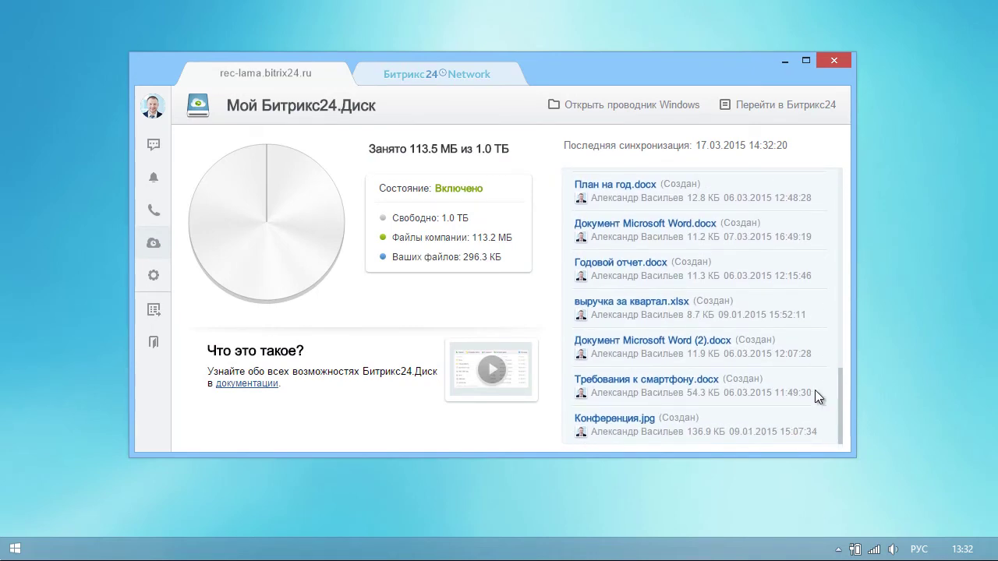
click(602, 118)
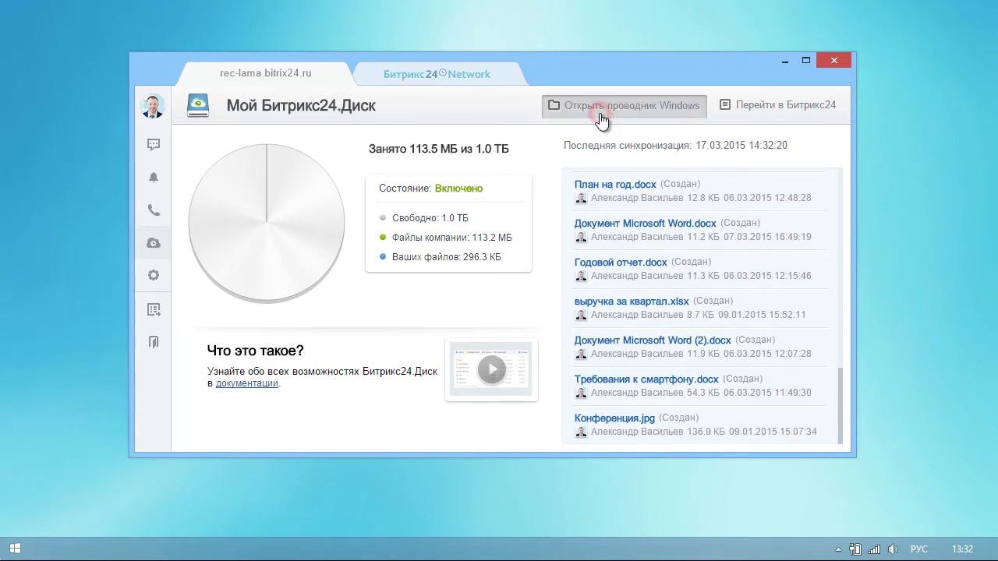